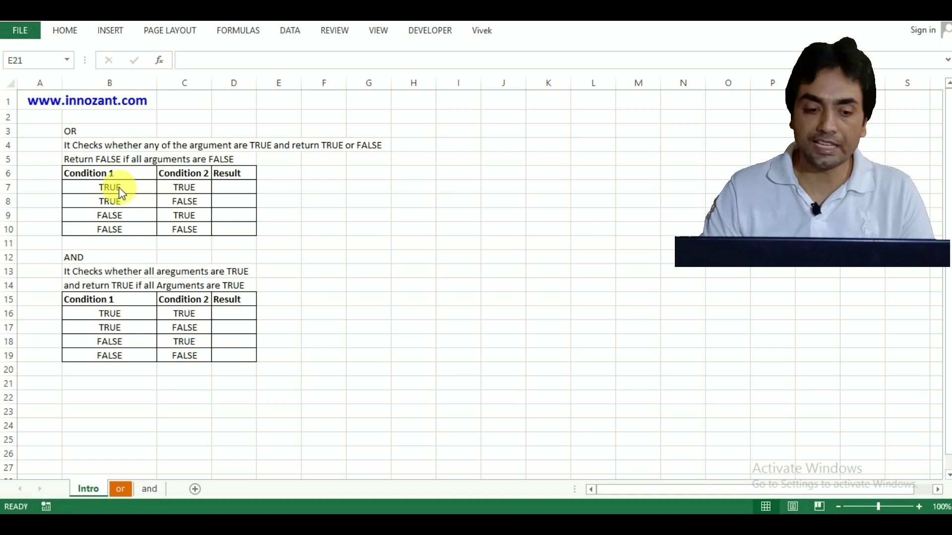
# Step: Enter TRUE, TRUE, TRUE and FALSE in the OR table's Result cells D7:D10
pyautogui.hotkey('alt', 'Tab')
pyautogui.moveTo(122, 191); pyautogui.dragTo(123, 198)
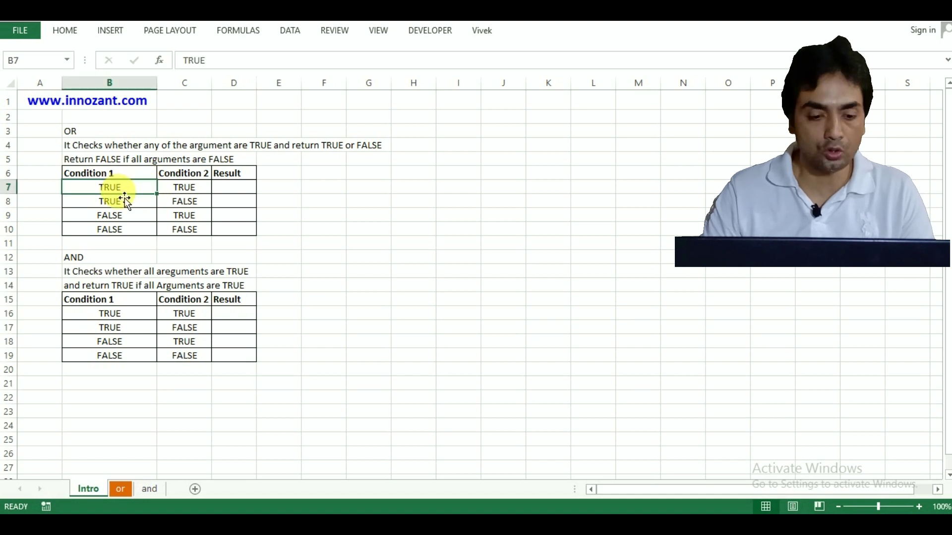
pyautogui.click(196, 202)
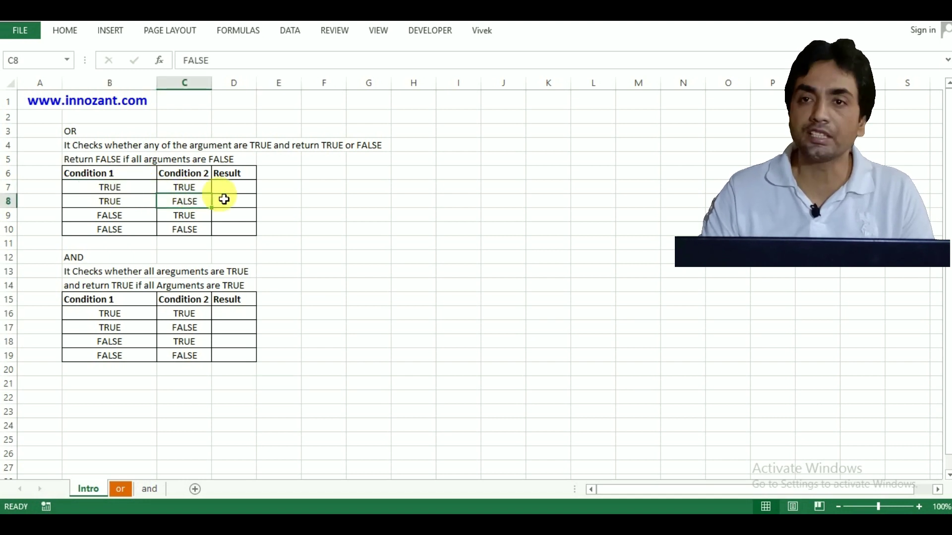
pyautogui.click(240, 191)
pyautogui.write('true')
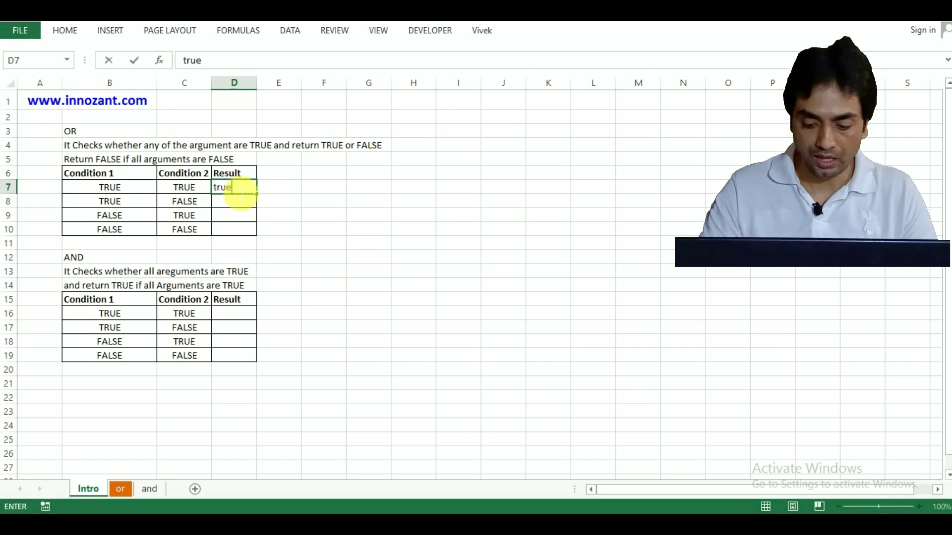
pyautogui.press('Return')
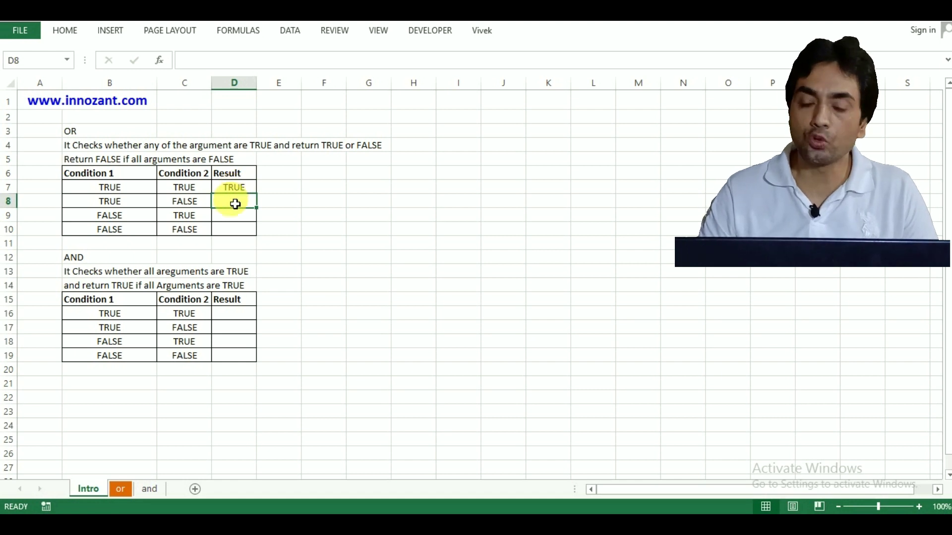
pyautogui.write('truE')
pyautogui.press('Return')
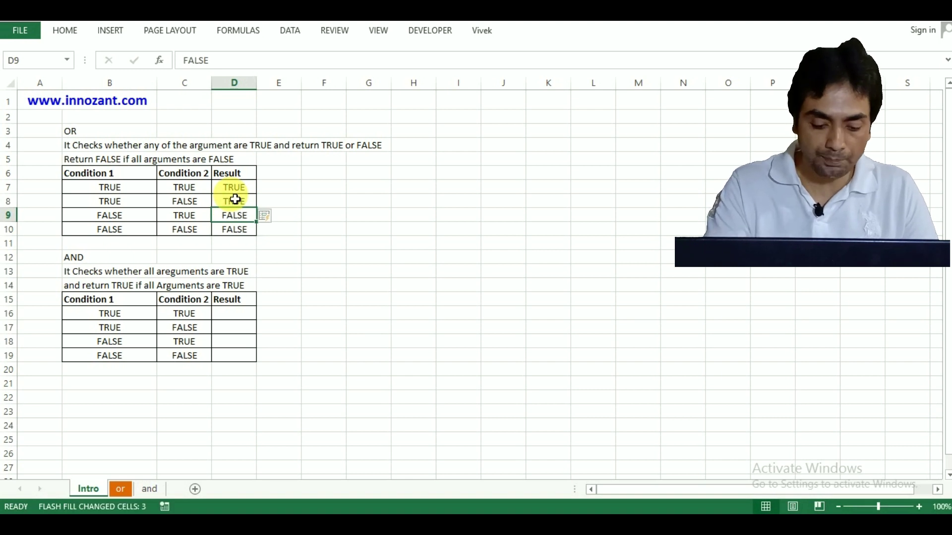
pyautogui.write('true')
pyautogui.press('Return')
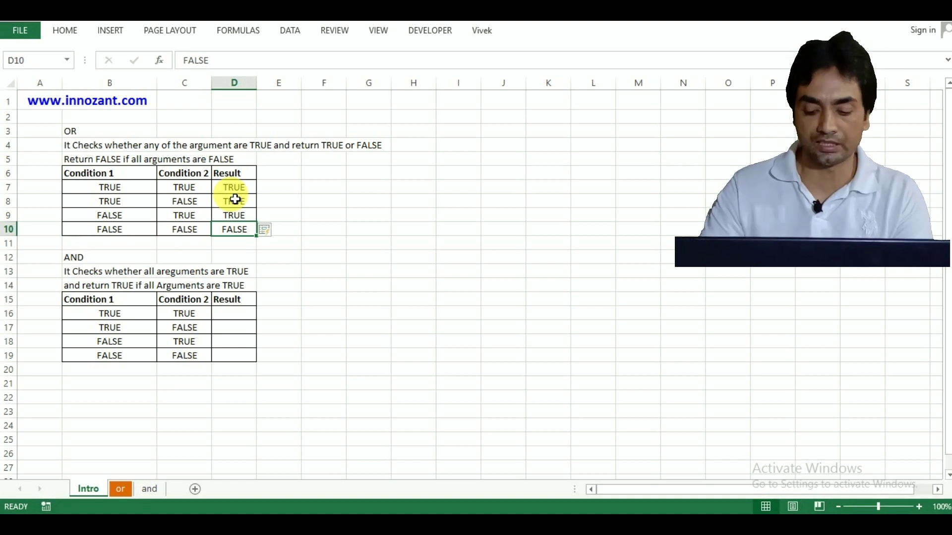
pyautogui.press('Down')
pyautogui.press('Down')
pyautogui.press('Down')
pyautogui.press('Down')
pyautogui.press('Down')
pyautogui.press('Down')
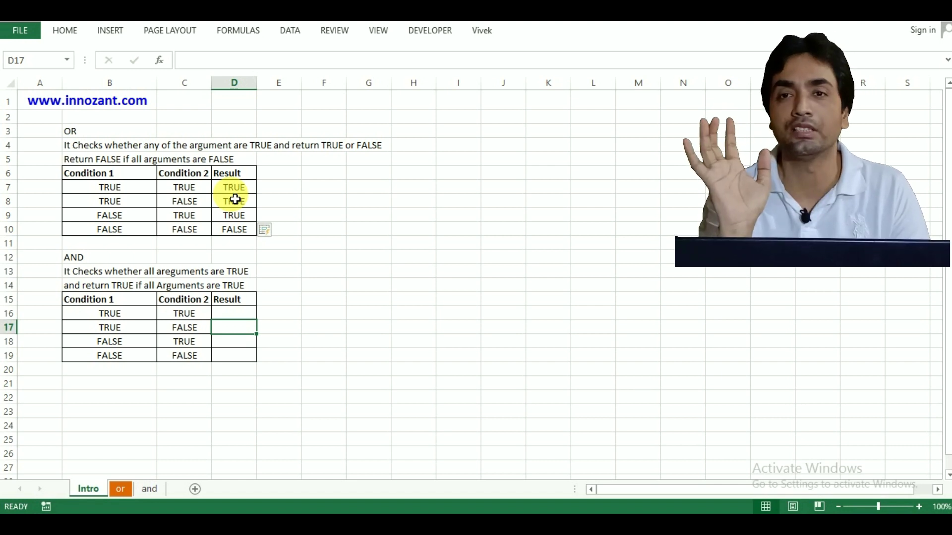
# Step: Enter TRUE, FALSE, FALSE, FALSE in the AND Result cells D16:D19, then go to the 'or' sheet
pyautogui.press('Down')
pyautogui.press('Up')
pyautogui.press('Up')
pyautogui.write('tr')
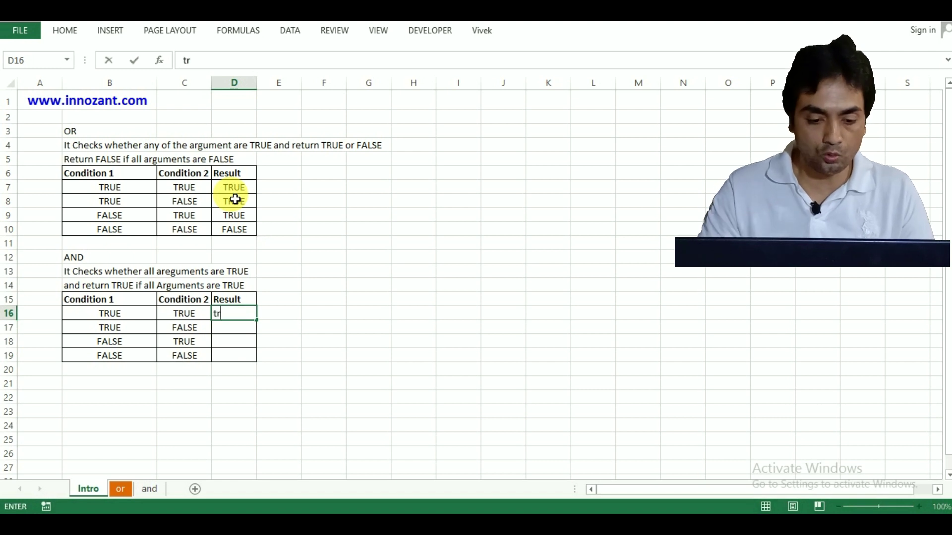
pyautogui.press('Return')
pyautogui.write('f')
pyautogui.write('e')
pyautogui.press('Return')
pyautogui.write('false')
pyautogui.press('Return')
pyautogui.write('f')
pyautogui.press('Return')
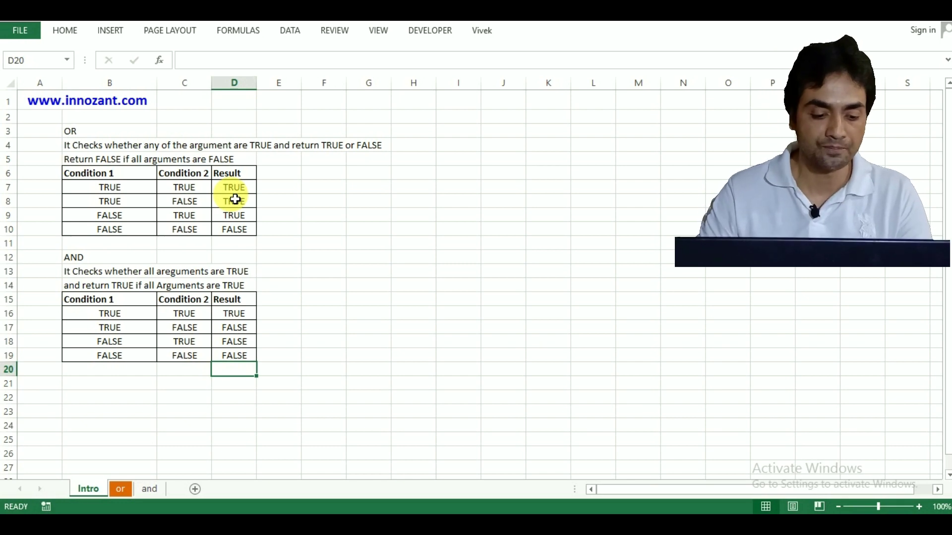
pyautogui.click(121, 490)
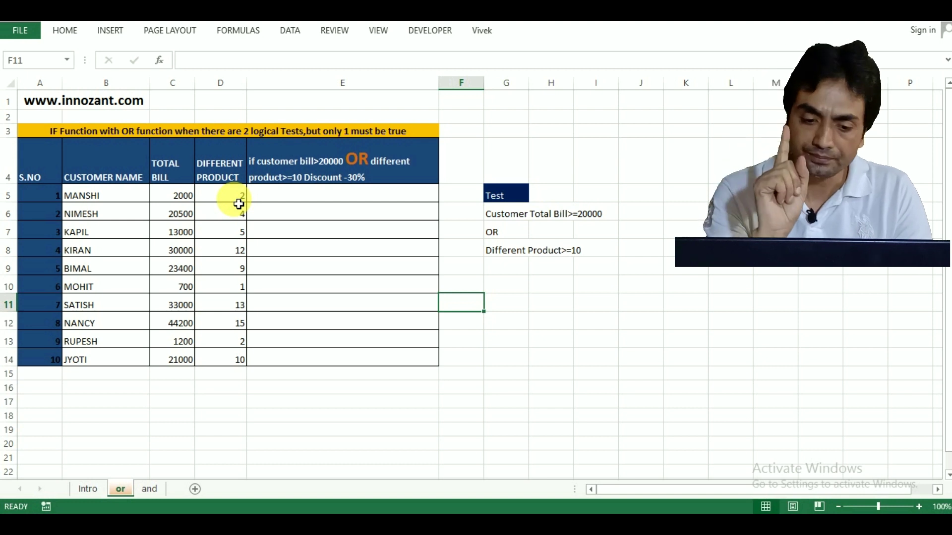
# Step: Start an =OR( formula in cell E5 of the 'or' sheet's discount column
pyautogui.click(328, 195)
pyautogui.write('=or')
pyautogui.press('Tab')
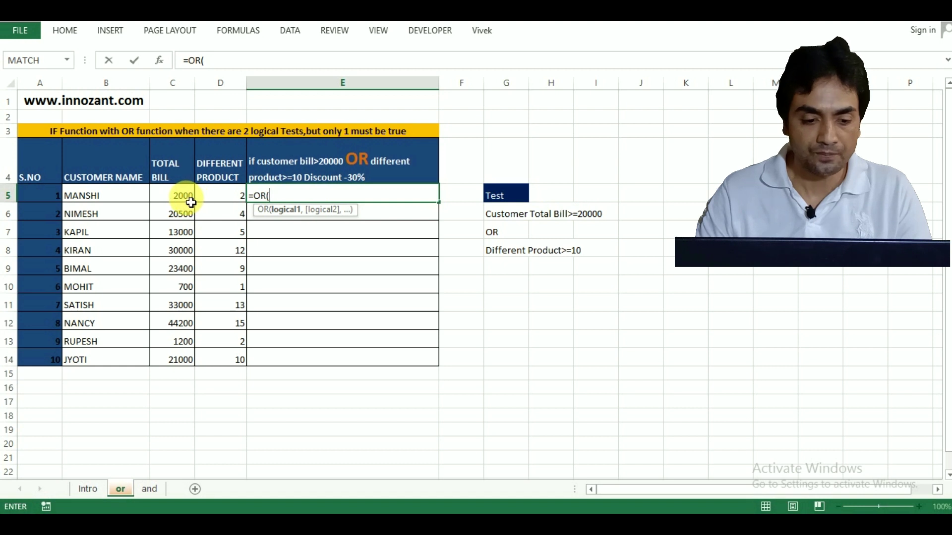
# Step: Complete E5 as =OR(C5>=20000,D5>=10), which returns FALSE for the 2000 bill
pyautogui.click(191, 202)
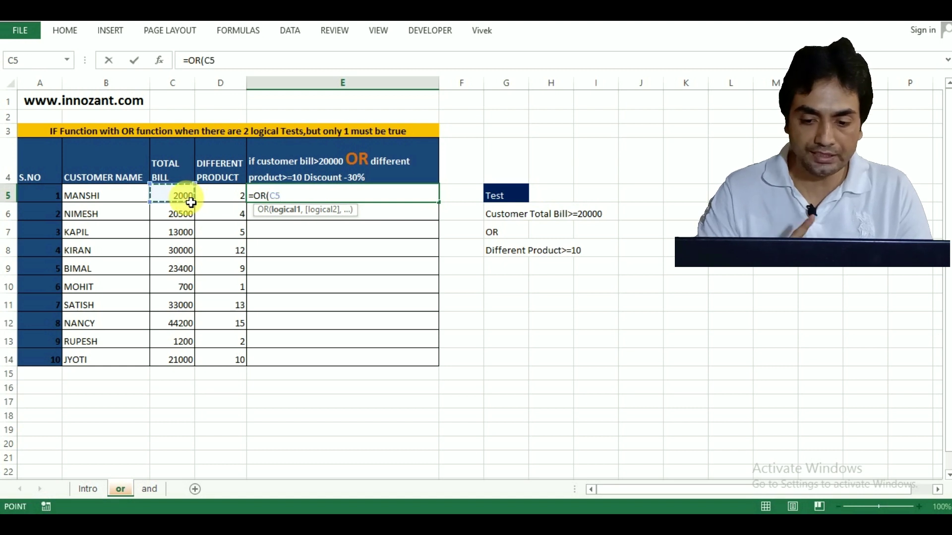
pyautogui.write('>')
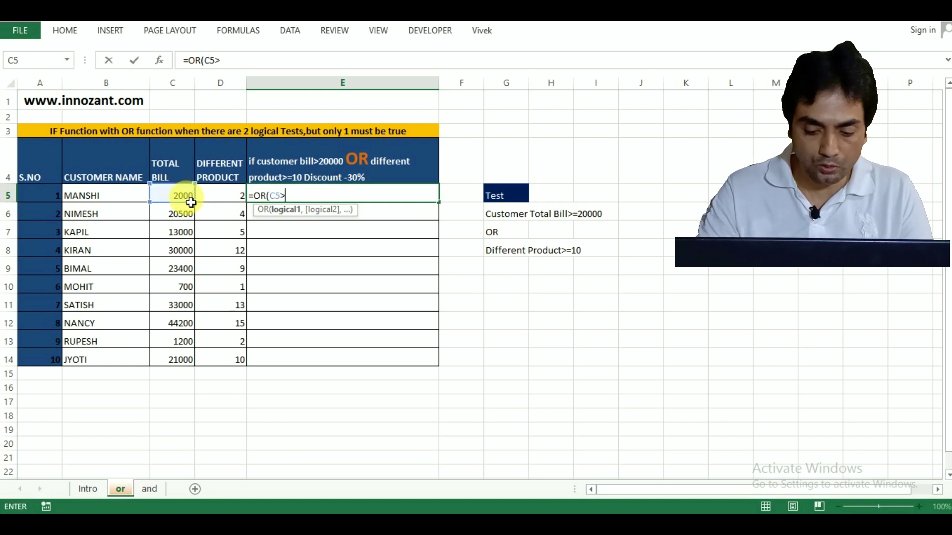
pyautogui.write('=20000')
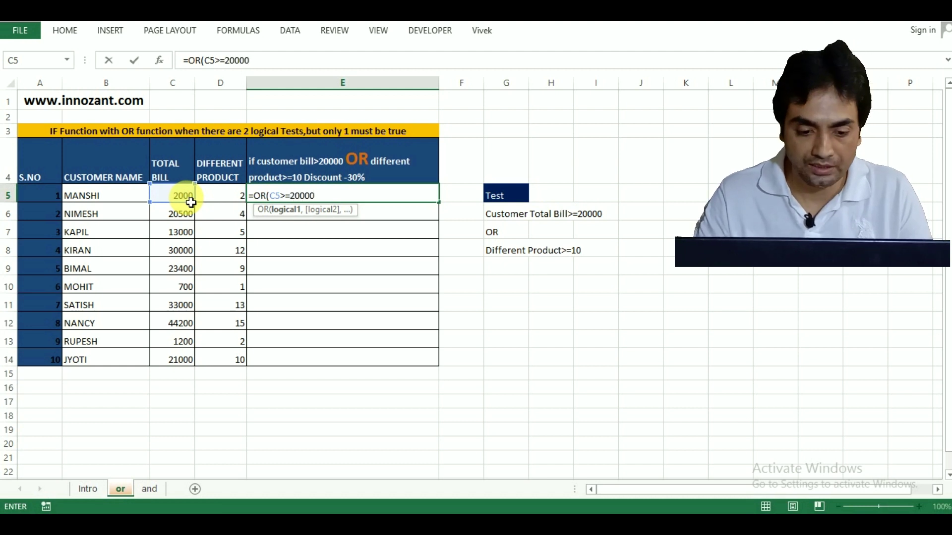
pyautogui.write(',')
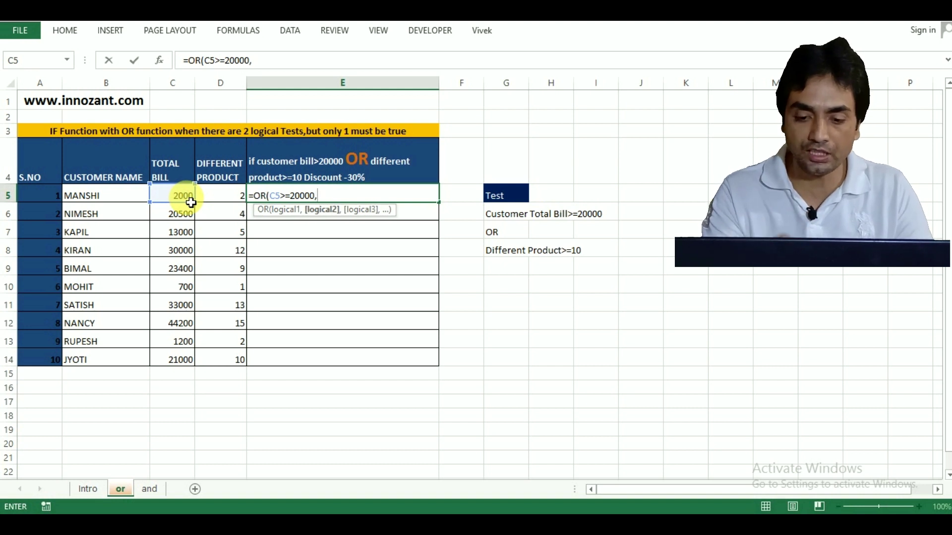
pyautogui.click(231, 202)
pyautogui.write('>')
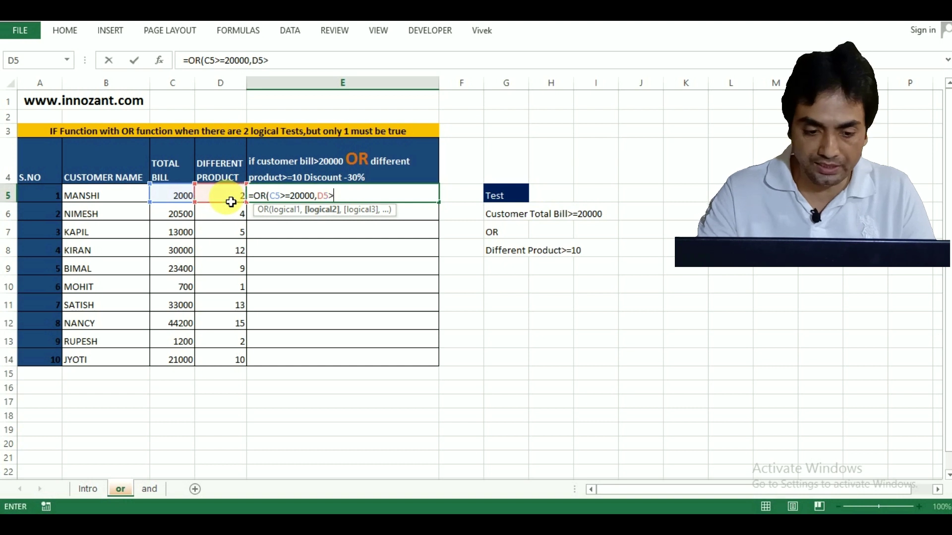
pyautogui.write('=10)')
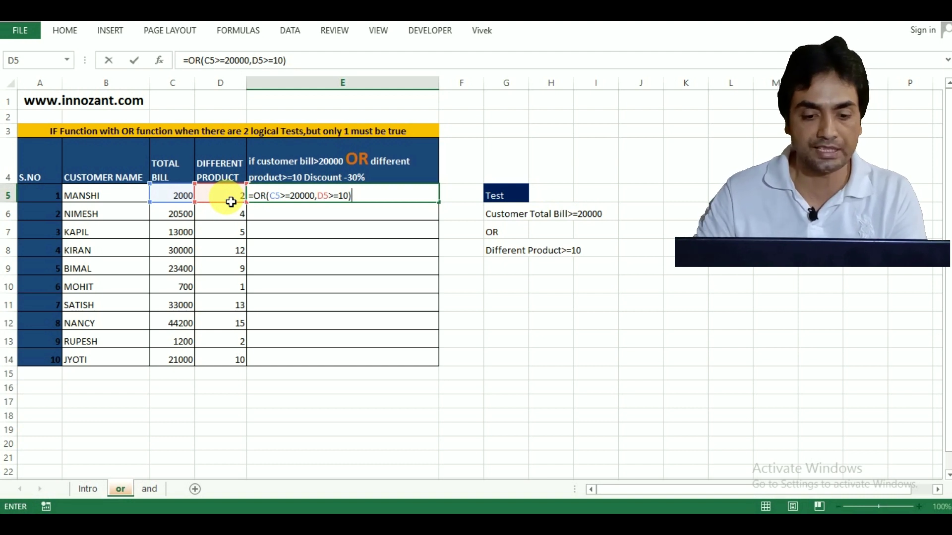
pyautogui.press('Return')
pyautogui.click(337, 198)
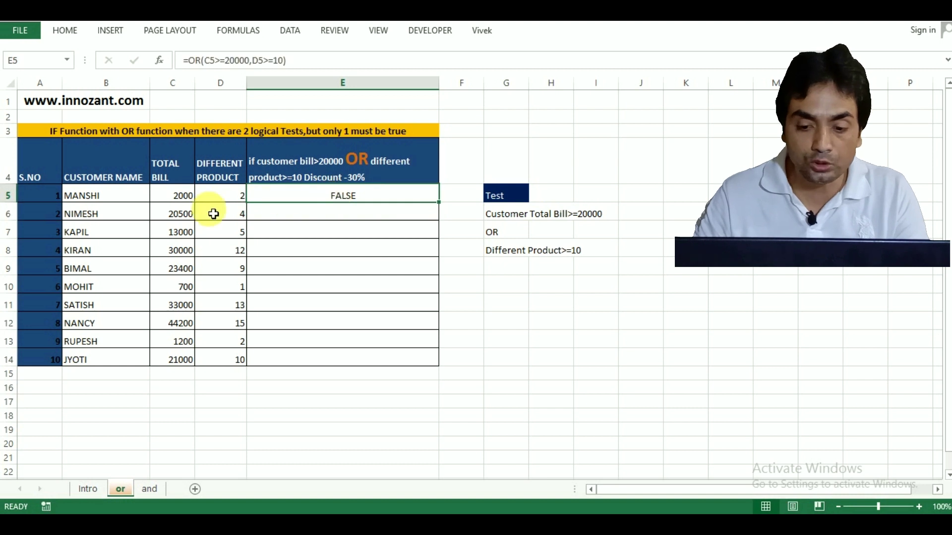
pyautogui.click(188, 197)
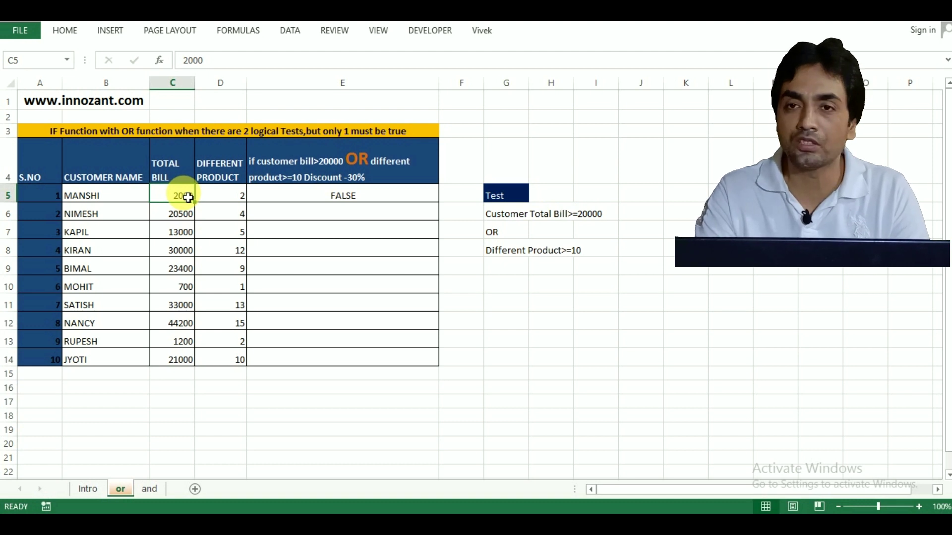
# Step: Copy the OR test from E5 down to E14 and check customer two's 20500 bill and 4 products
pyautogui.click(434, 203)
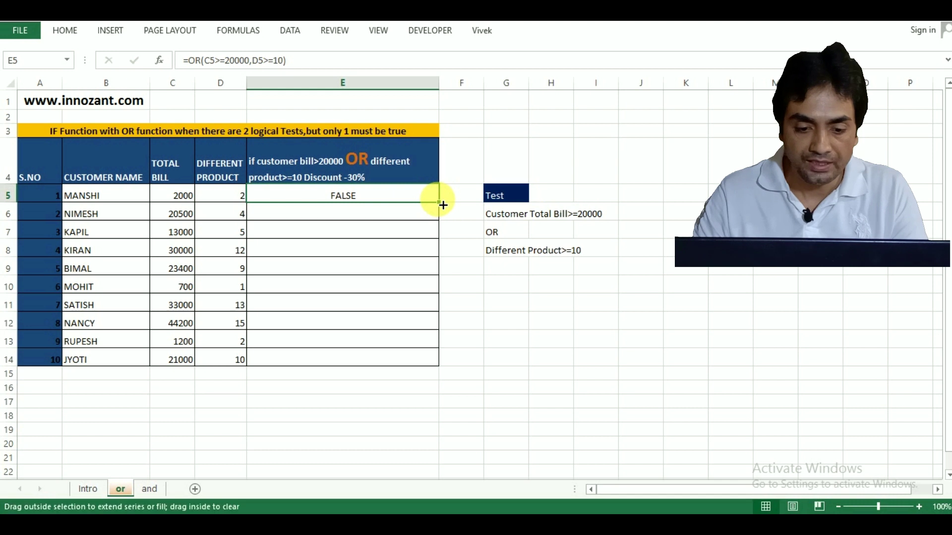
pyautogui.doubleClick(439, 202)
pyautogui.click(353, 221)
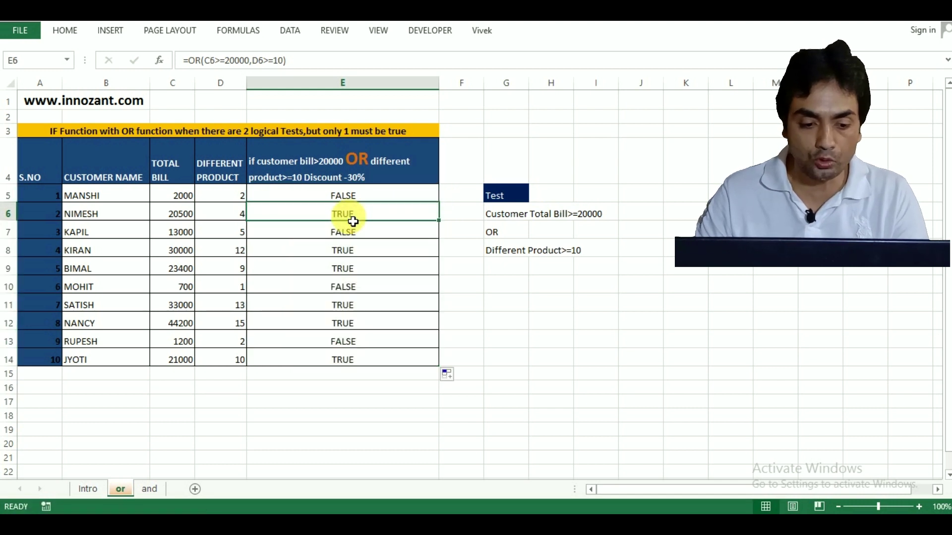
pyautogui.click(186, 219)
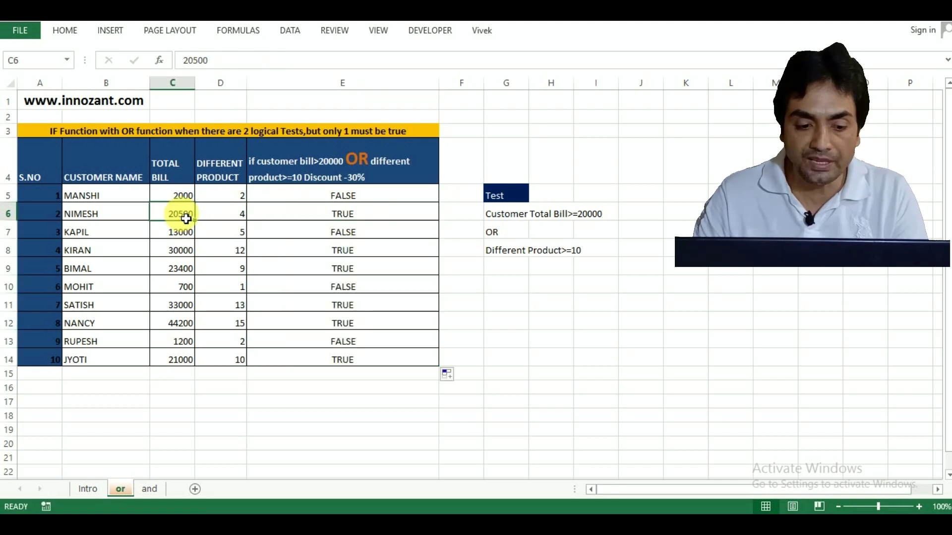
pyautogui.click(239, 221)
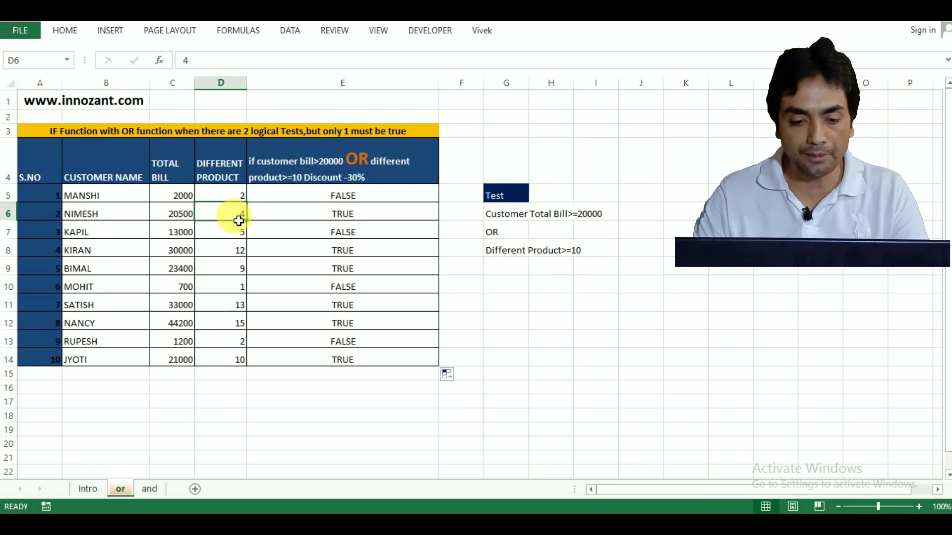
pyautogui.click(357, 198)
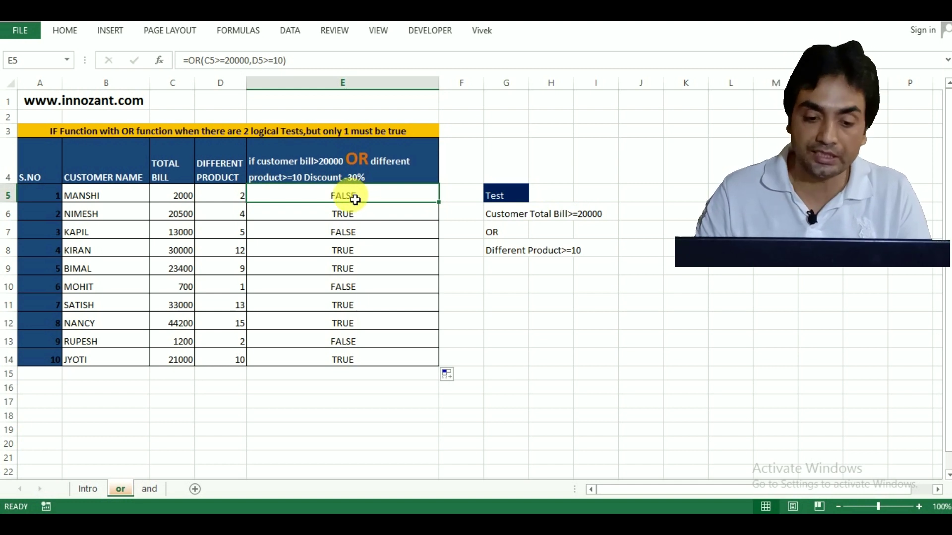
pyautogui.doubleClick(355, 199)
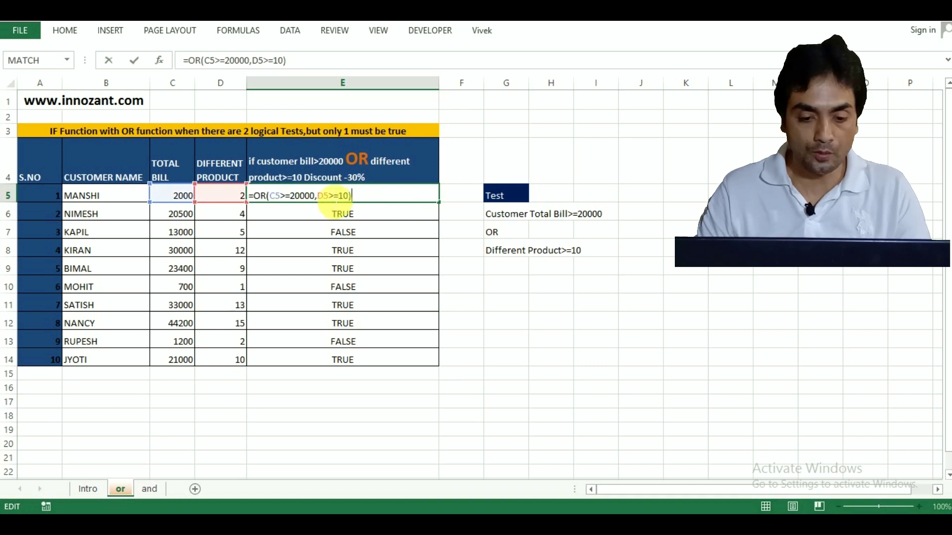
# Step: Clear the OR results from E5:E14 and start an =IF( formula in E5
pyautogui.press('Escape')
pyautogui.hotkey('ctrl', 'shift', 'Down')
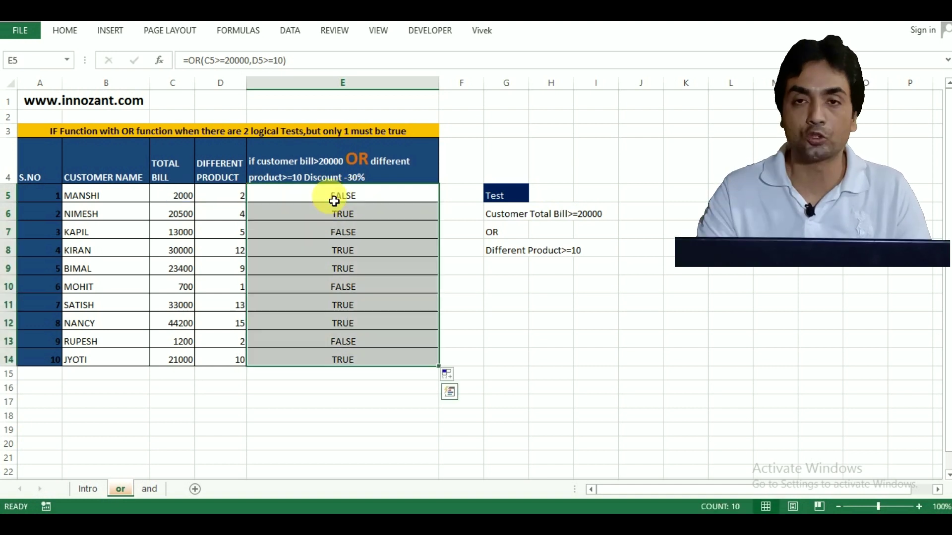
pyautogui.press('Delete')
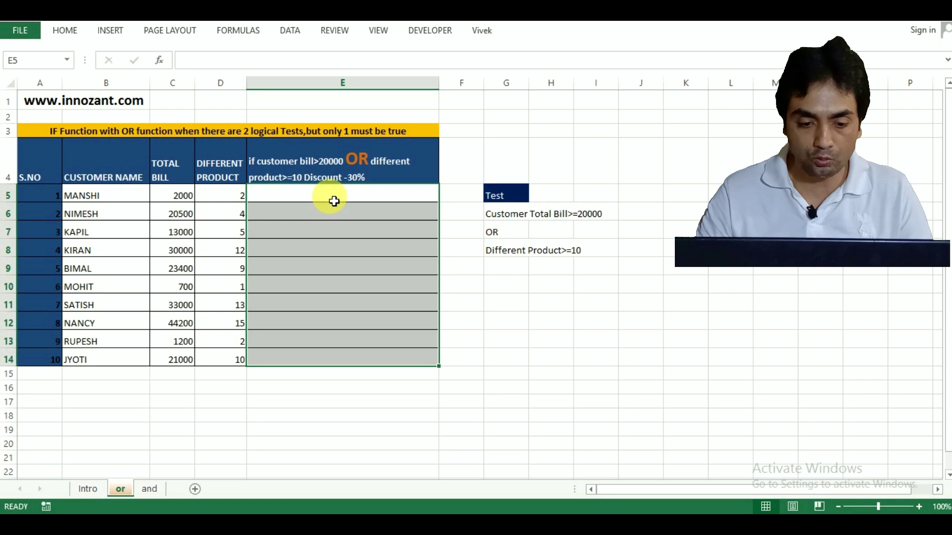
pyautogui.press('Up')
pyautogui.press('Down')
pyautogui.write('=if')
pyautogui.press('Tab')
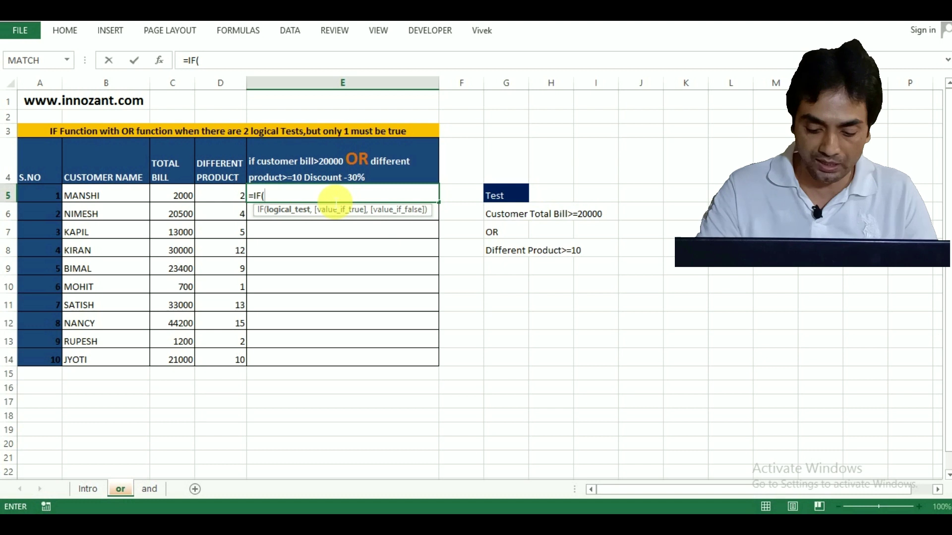
# Step: Nest OR(C5>=20000,D5>=10) as the IF condition in E5
pyautogui.write('or')
pyautogui.press('Tab')
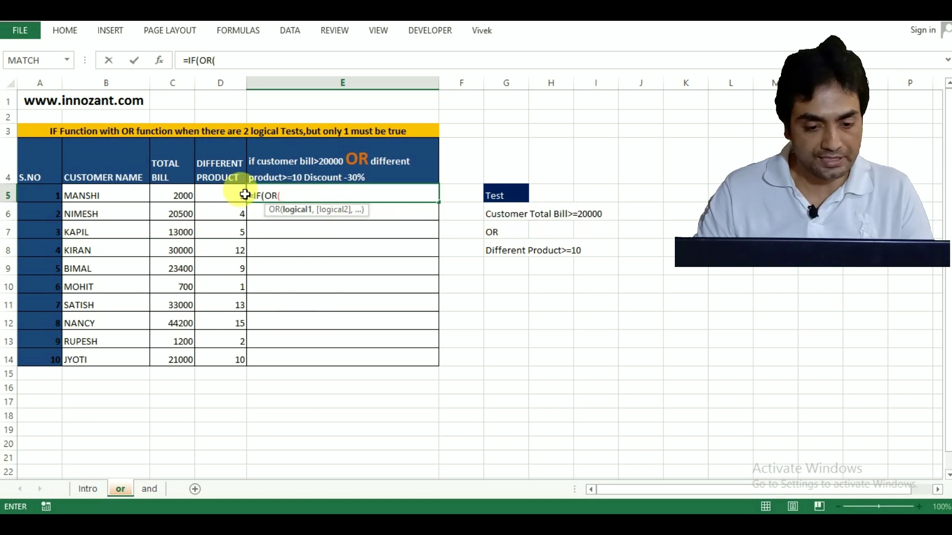
pyautogui.click(184, 199)
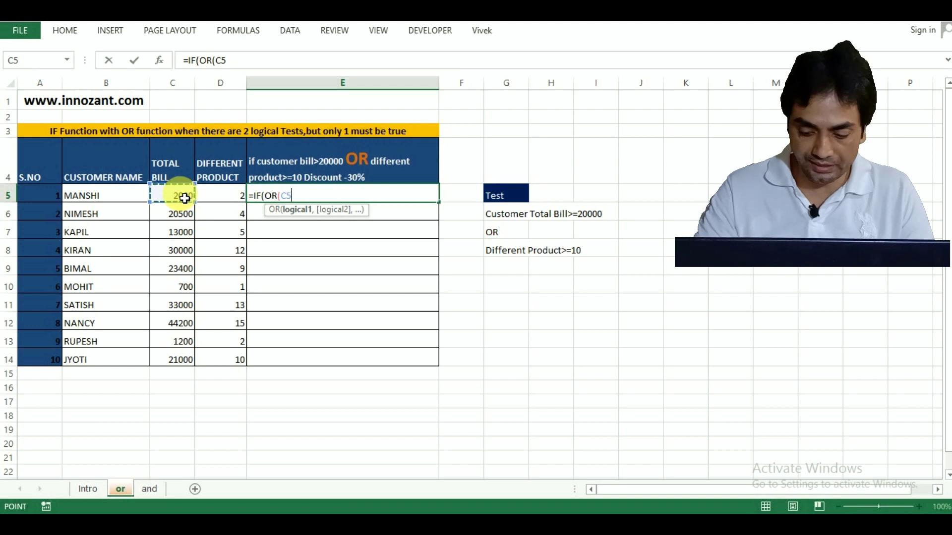
pyautogui.write('>=20000')
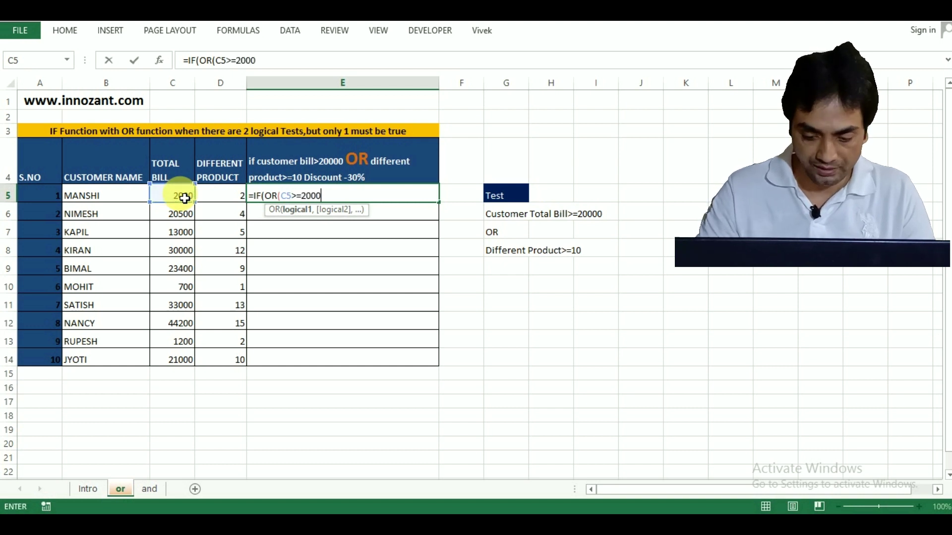
pyautogui.write(',')
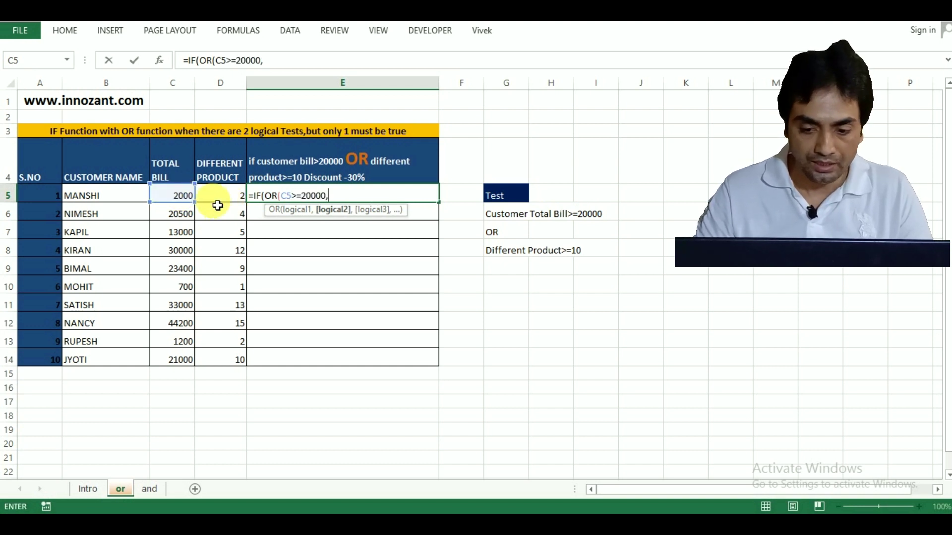
pyautogui.click(231, 201)
pyautogui.write('>=10')
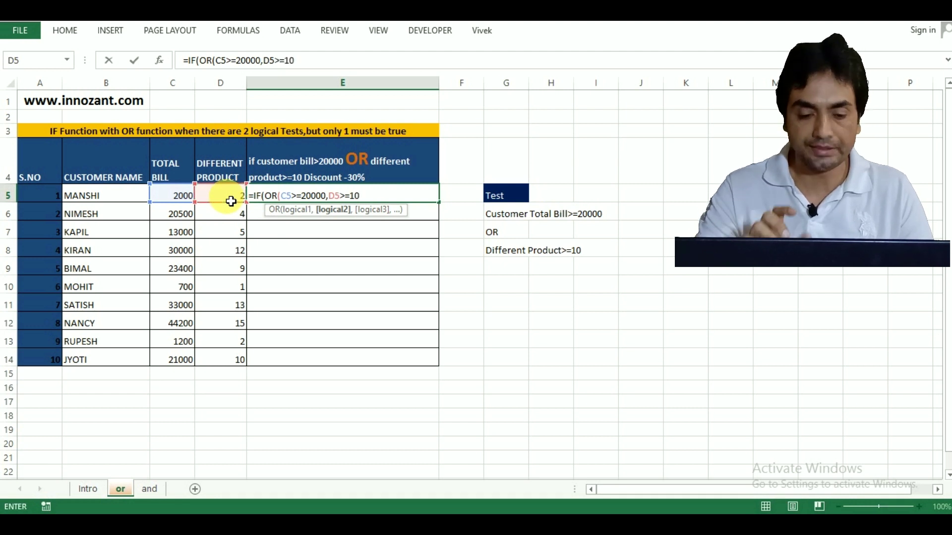
pyautogui.write(')')
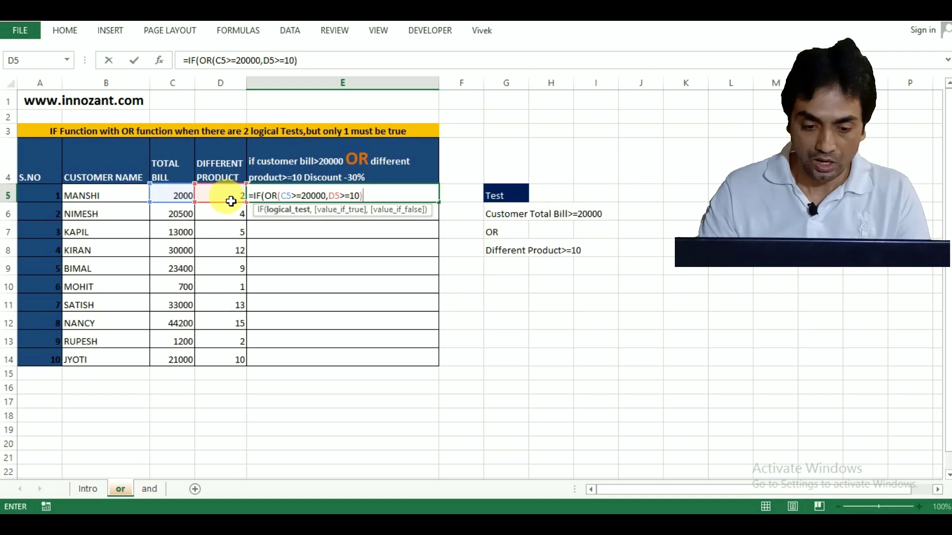
pyautogui.write(',')
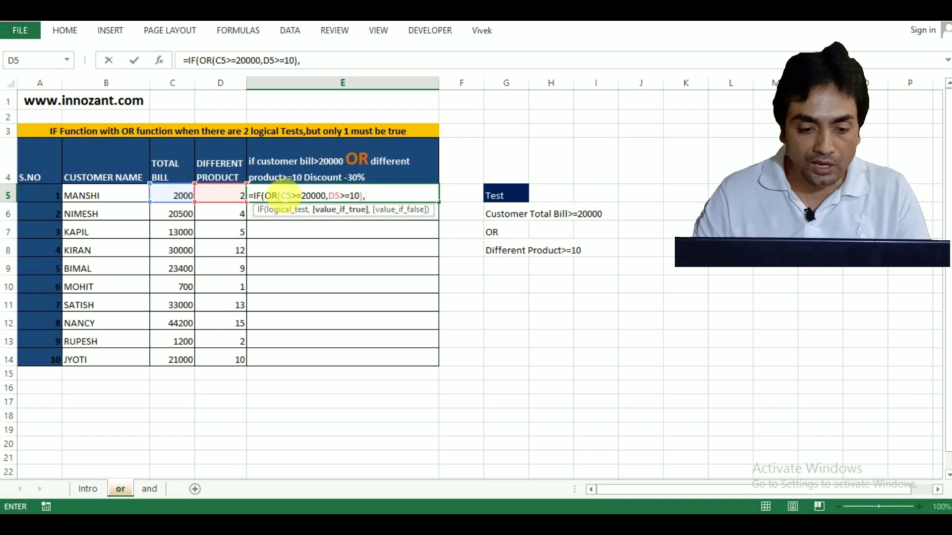
# Step: Add C5*30% as the true result and "No Discount" as the false result
pyautogui.click(268, 195)
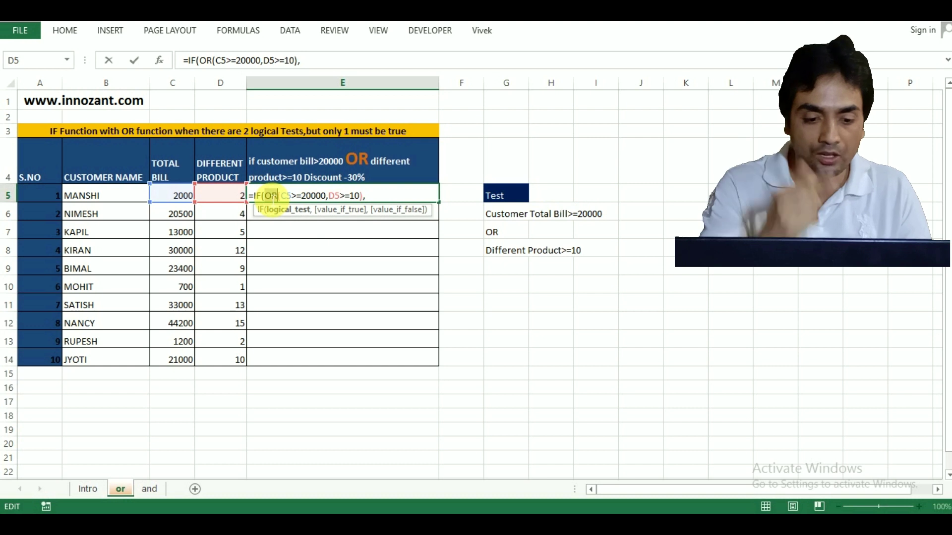
pyautogui.click(297, 196)
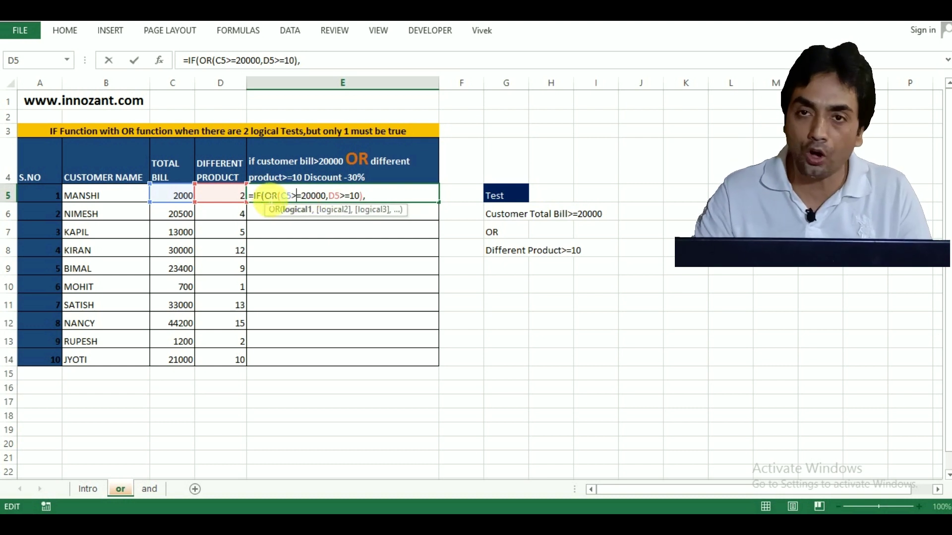
pyautogui.click(272, 198)
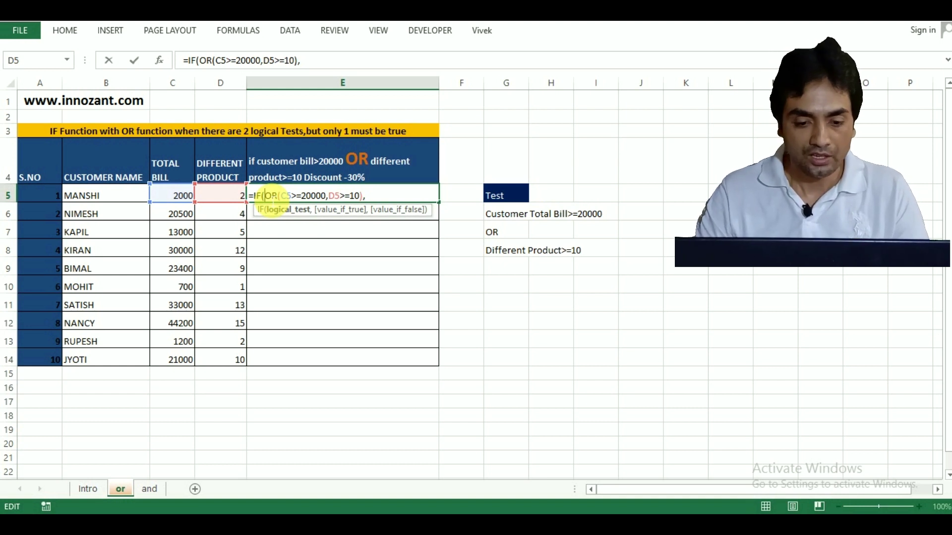
pyautogui.click(371, 198)
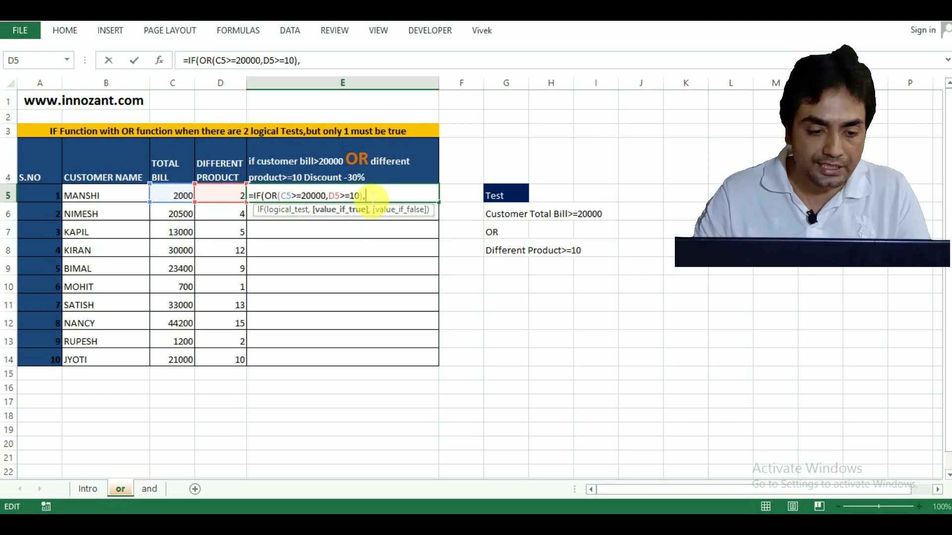
pyautogui.click(181, 197)
pyautogui.write('*30')
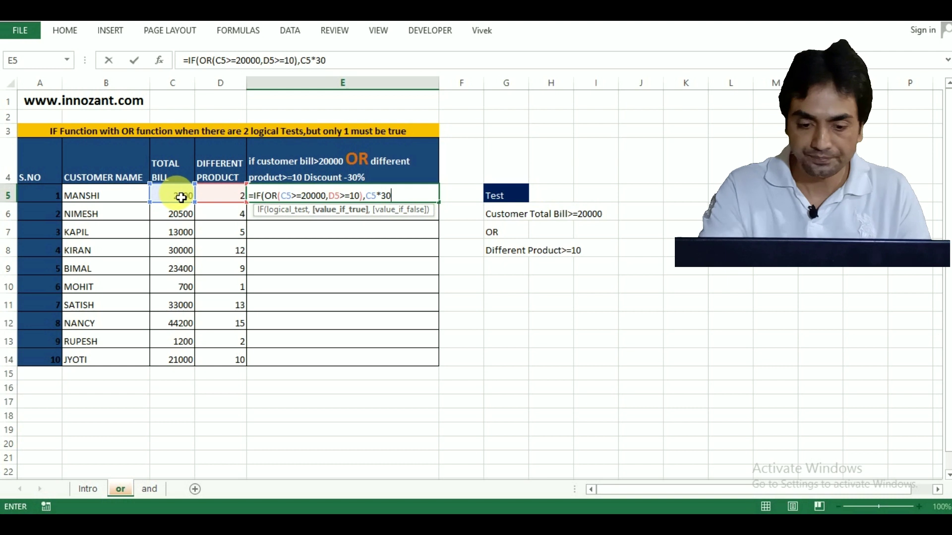
pyautogui.write('%,')
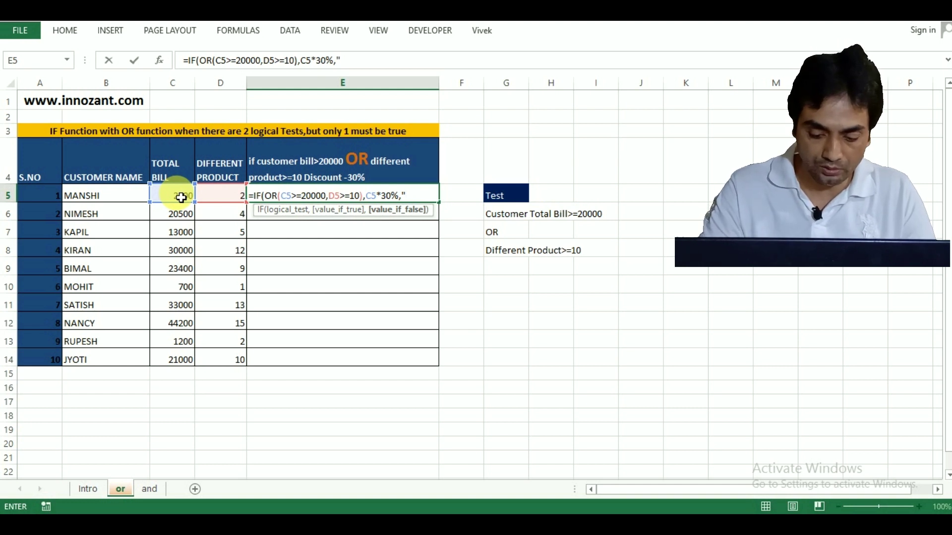
pyautogui.write('ount"')
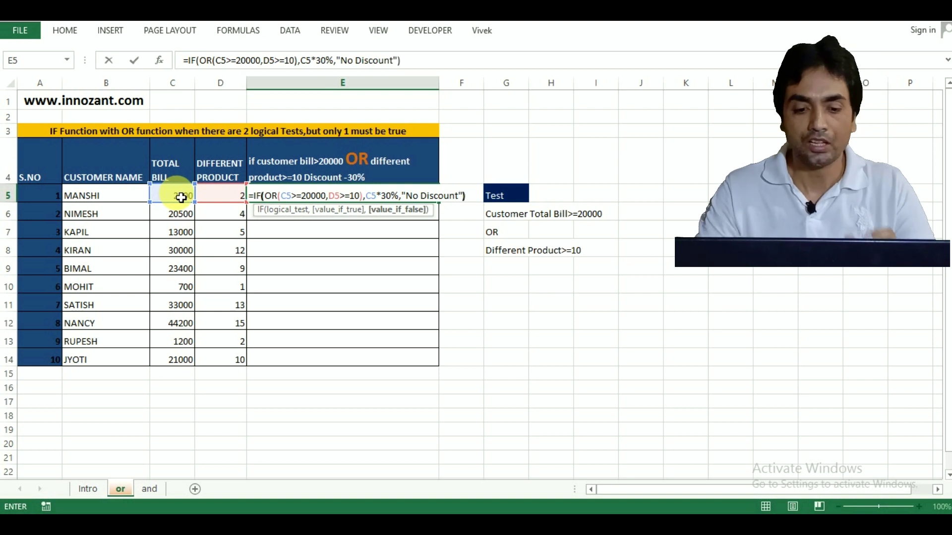
pyautogui.write(')')
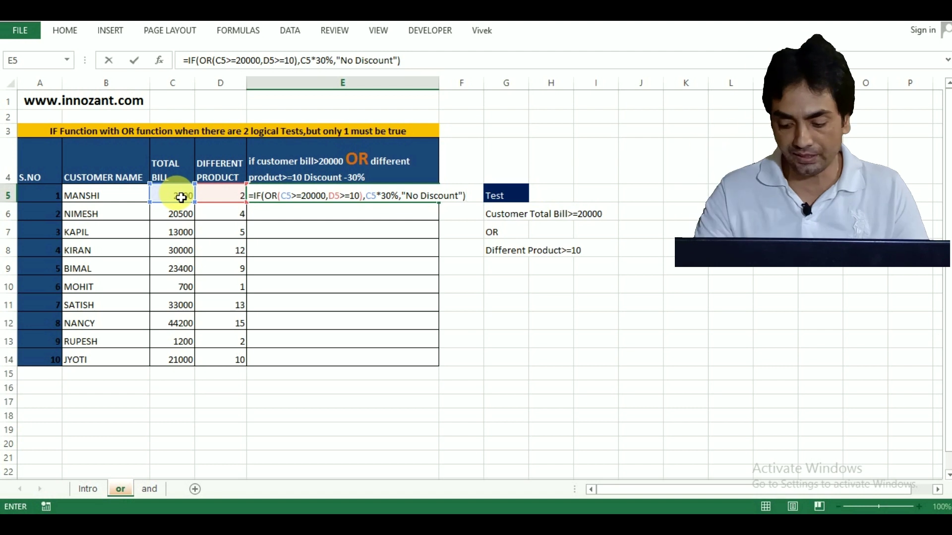
# Step: Commit the E5 discount formula and fill it down through E14 with Ctrl+D
pyautogui.press('Return')
pyautogui.press('Up')
pyautogui.hotkey('shift', 'Down')
pyautogui.hotkey('shift', 'Down')
pyautogui.hotkey('shift', 'Down')
pyautogui.hotkey('shift', 'Down')
pyautogui.hotkey('shift', 'Down')
pyautogui.hotkey('shift', 'Down')
pyautogui.hotkey('shift', 'Down')
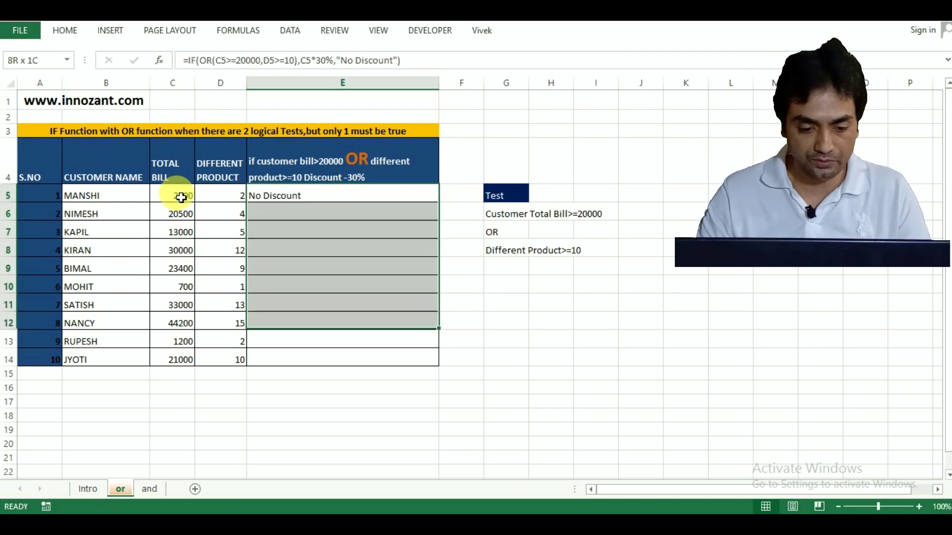
pyautogui.hotkey('shift', 'Down')
pyautogui.hotkey('shift', 'Down')
pyautogui.hotkey('shift', 'Down')
pyautogui.hotkey('shift', 'Up')
pyautogui.hotkey('ctrl', 'd')
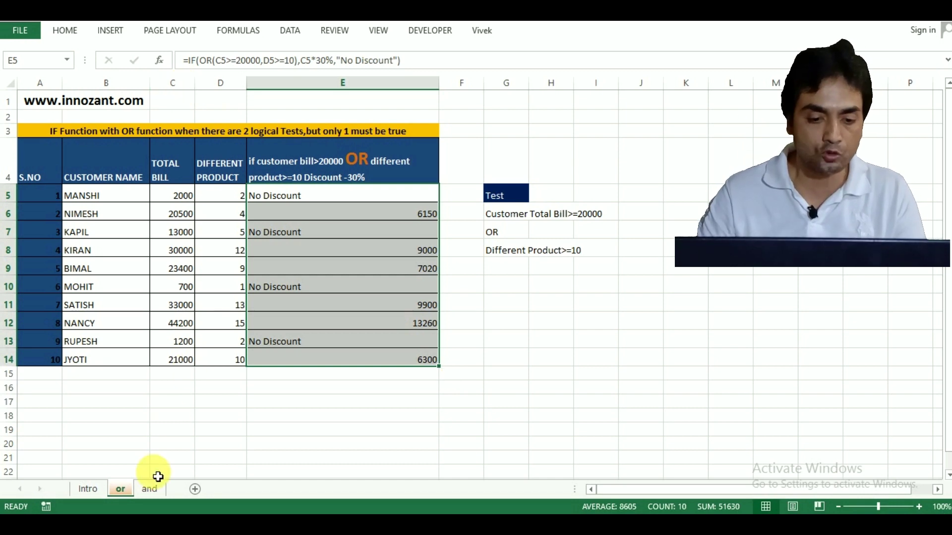
pyautogui.click(149, 489)
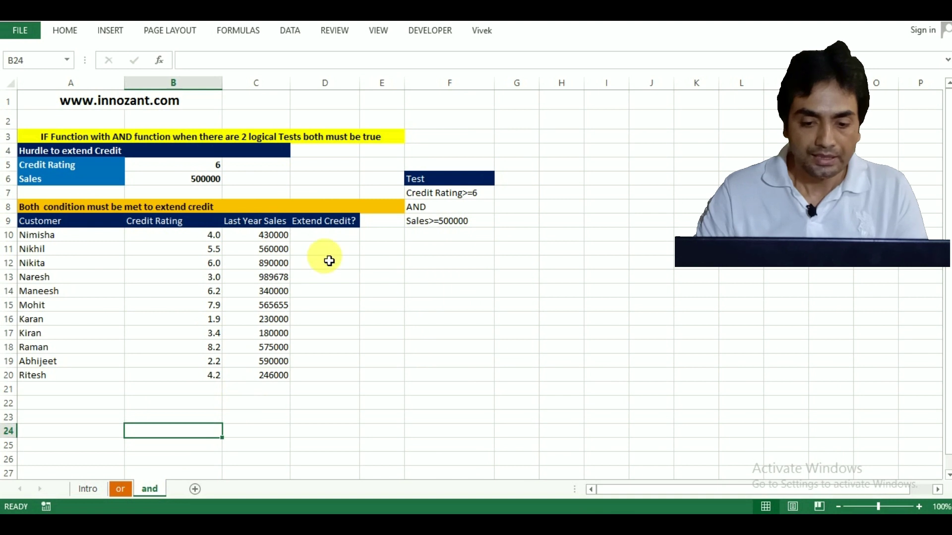
pyautogui.click(351, 236)
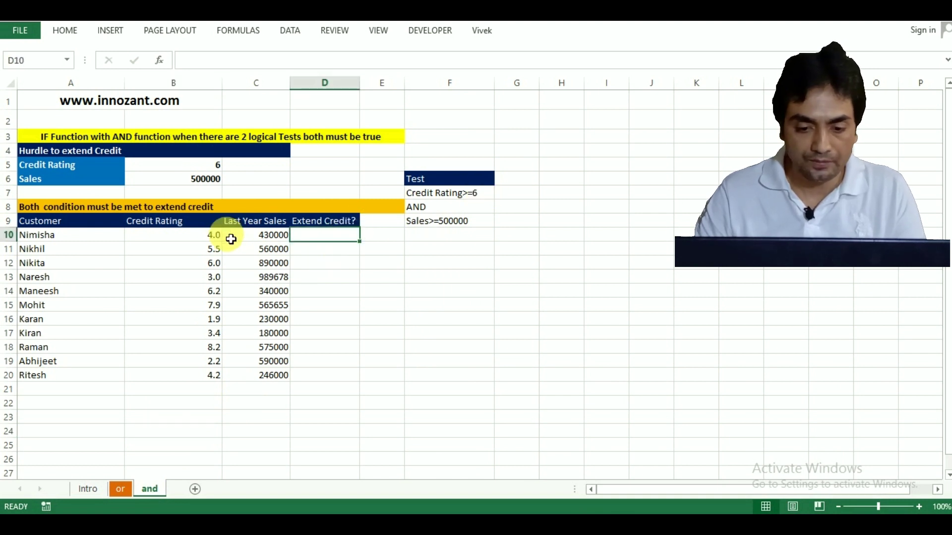
pyautogui.click(214, 237)
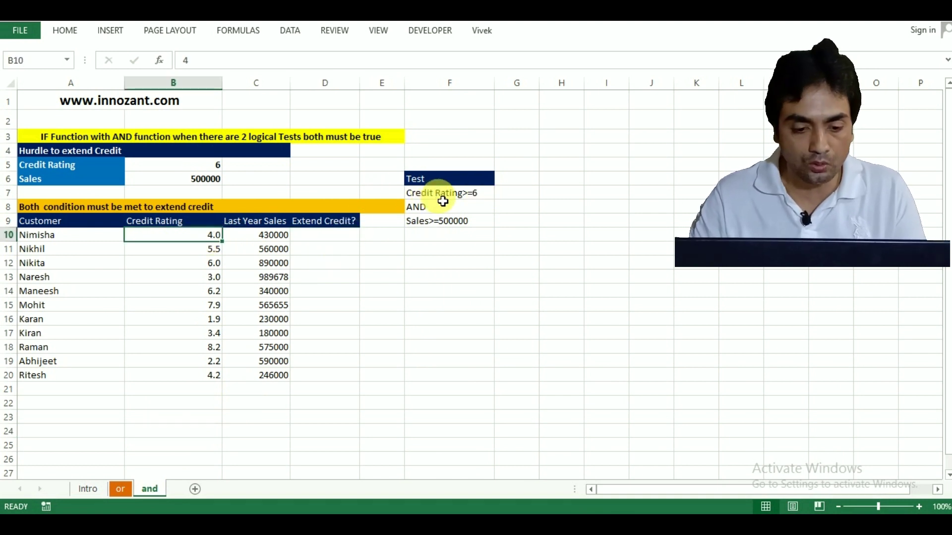
pyautogui.click(427, 226)
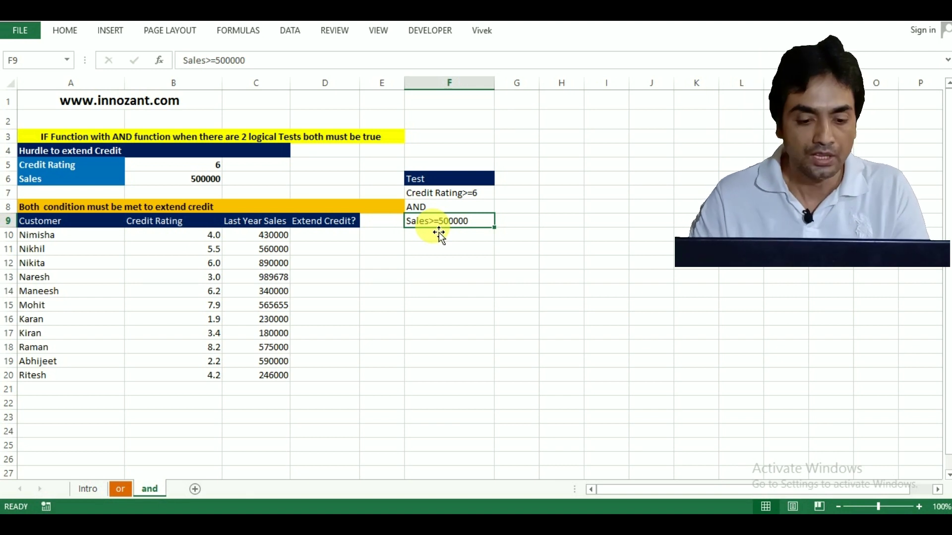
pyautogui.click(323, 241)
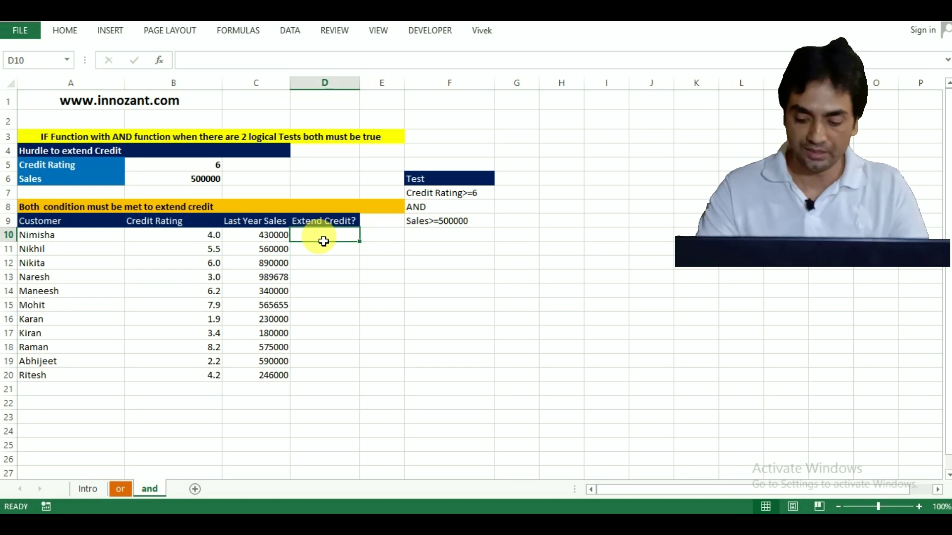
# Step: In D10 try =IF(B10>=$B$5, then delete it back to the bare =IF( opening
pyautogui.write('=if(')
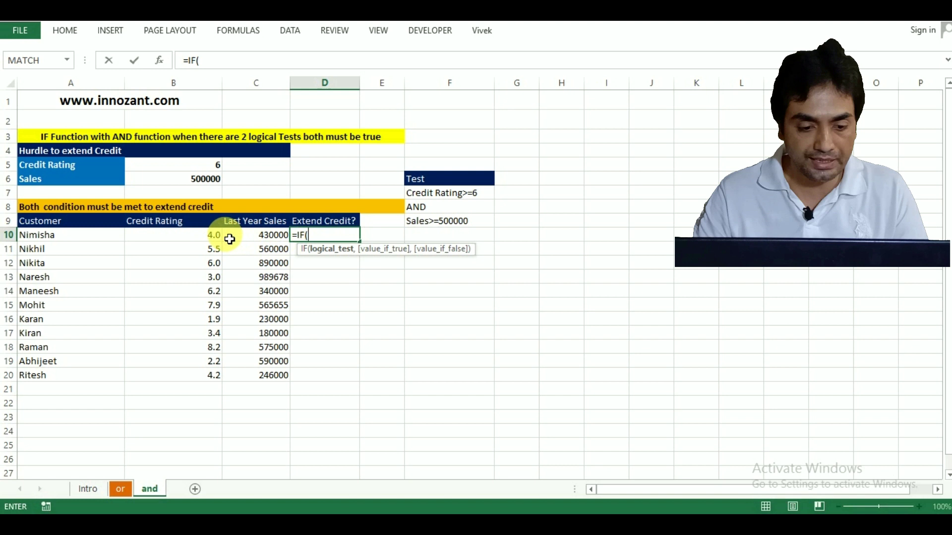
pyautogui.click(215, 239)
pyautogui.write('>=')
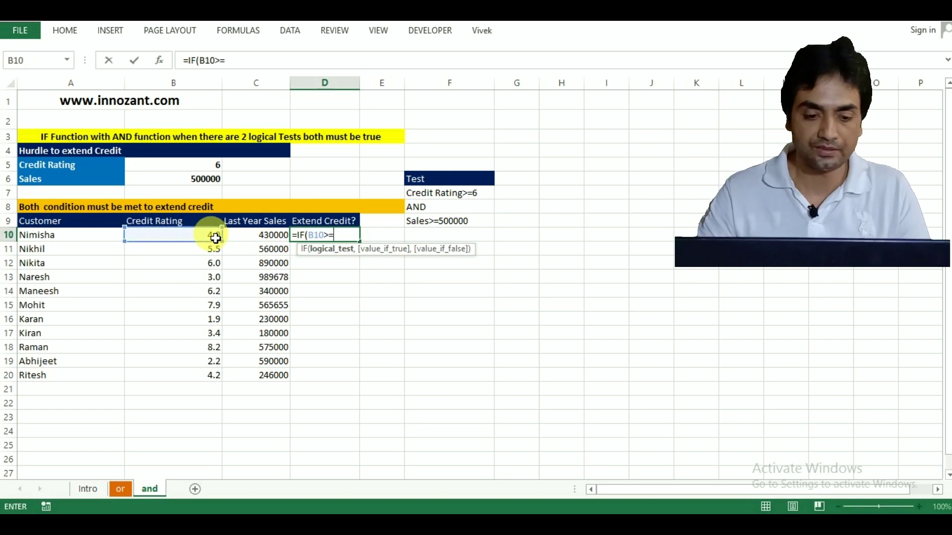
pyautogui.write('6')
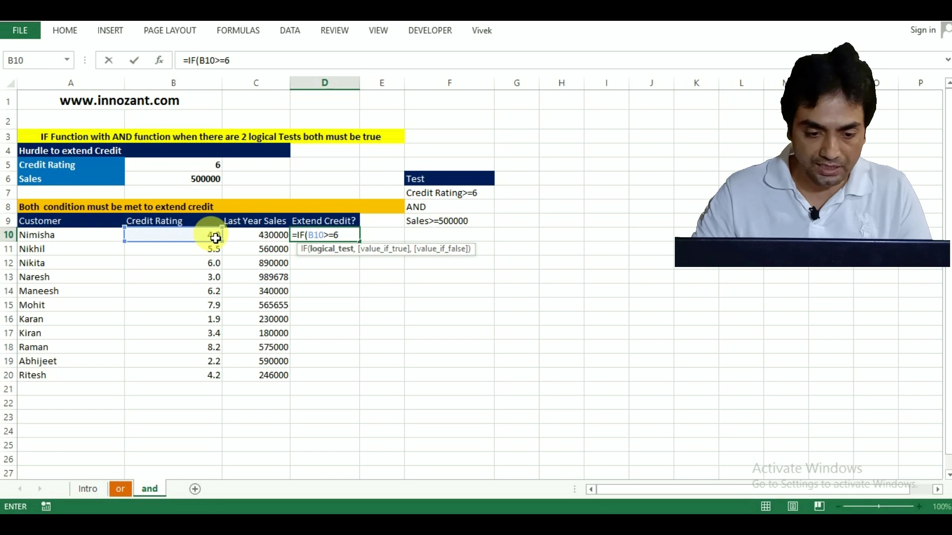
pyautogui.click(209, 167)
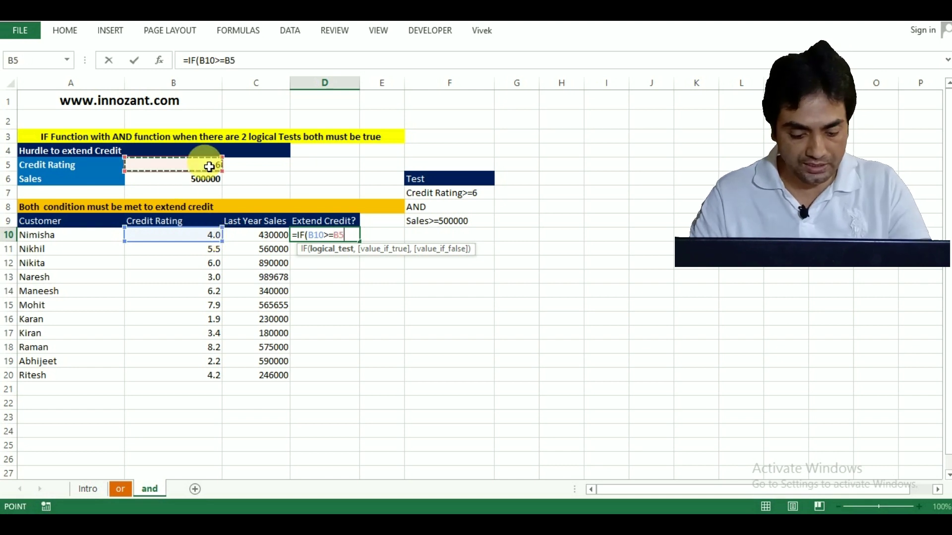
pyautogui.press('F4')
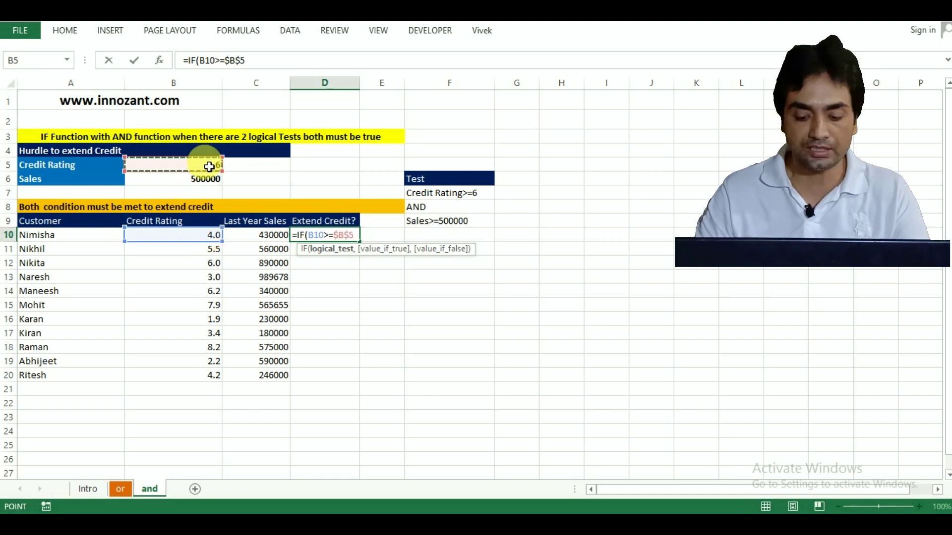
pyautogui.write(',')
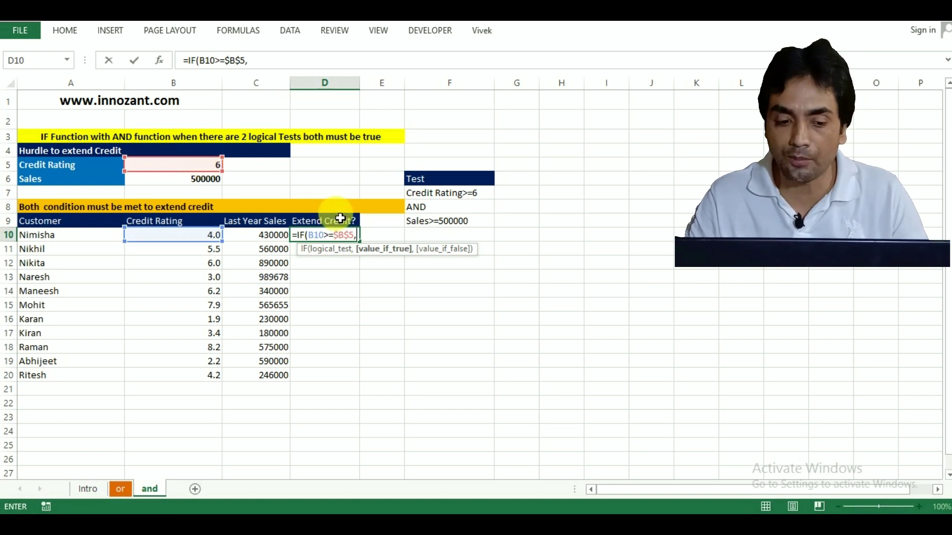
pyautogui.press('BackSpace')
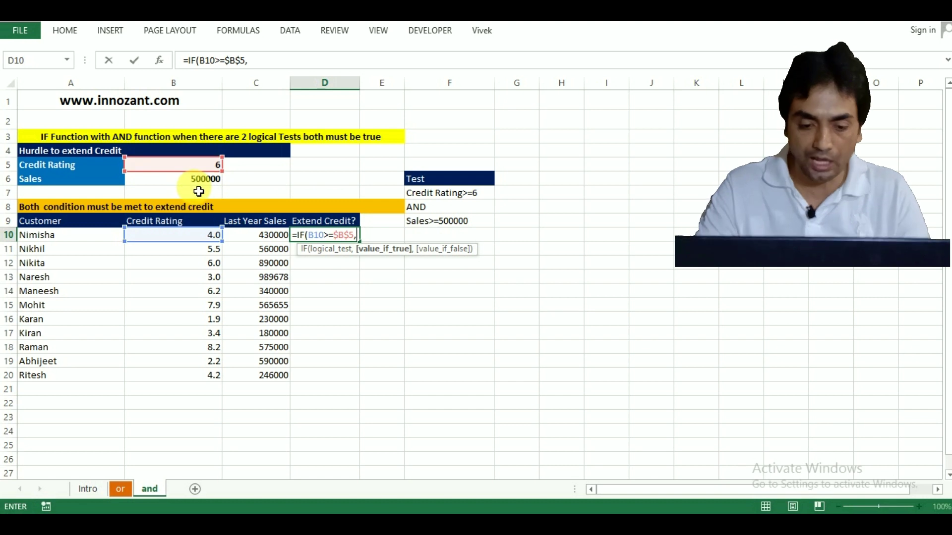
pyautogui.press('BackSpace')
pyautogui.press('BackSpace')
pyautogui.press('BackSpace')
pyautogui.press('BackSpace')
pyautogui.press('BackSpace')
pyautogui.press('BackSpace')
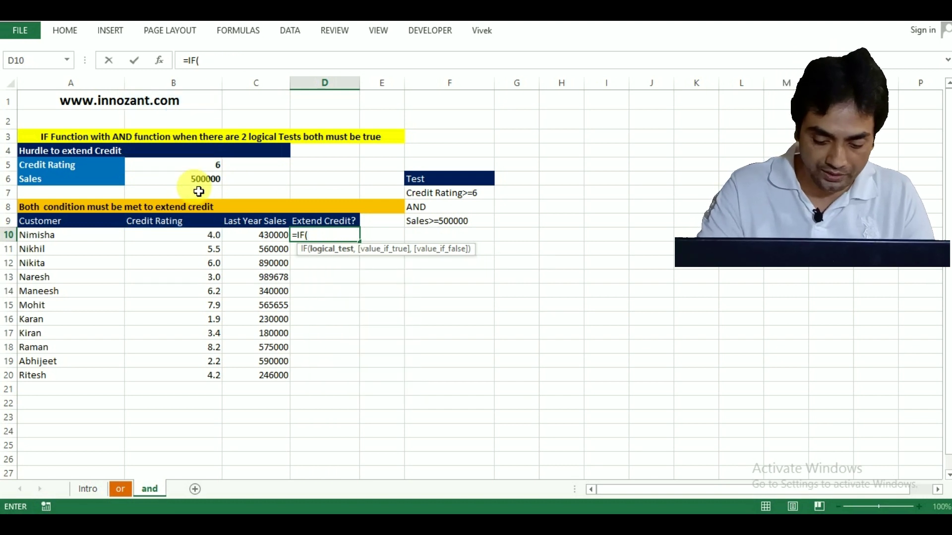
# Step: Recover from the formula error and start AND with the rating test B10>=$B$5
pyautogui.write('and')
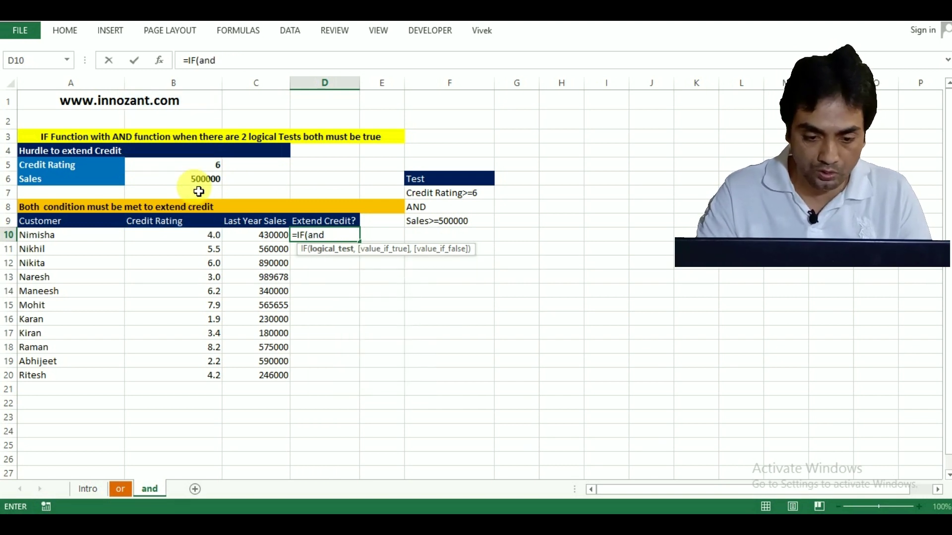
pyautogui.press('Return')
pyautogui.press('Return')
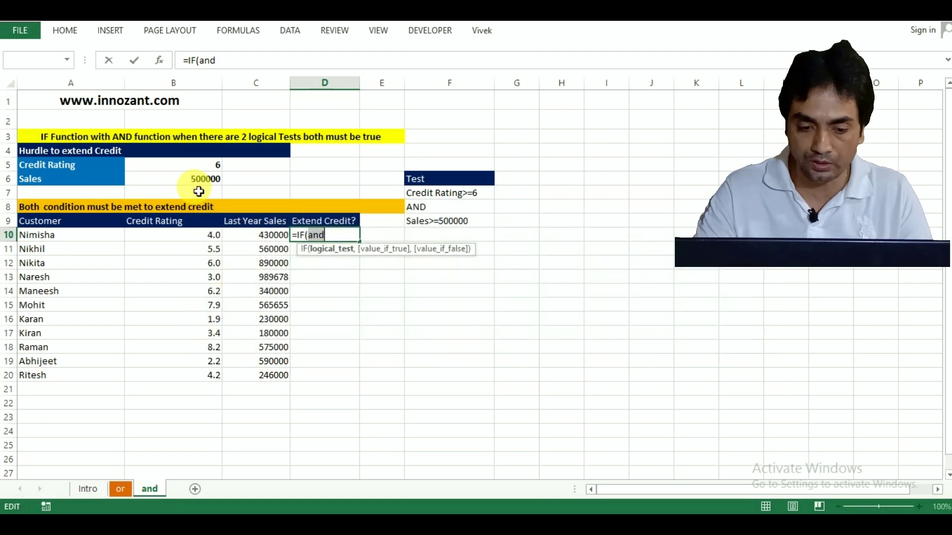
pyautogui.press('BackSpace')
pyautogui.press('BackSpace')
pyautogui.press('BackSpace')
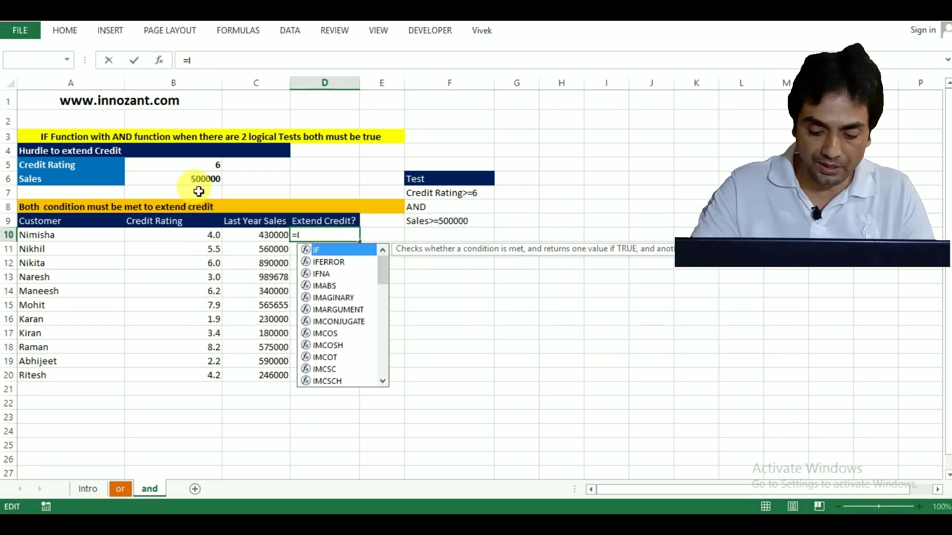
pyautogui.write('F(AND')
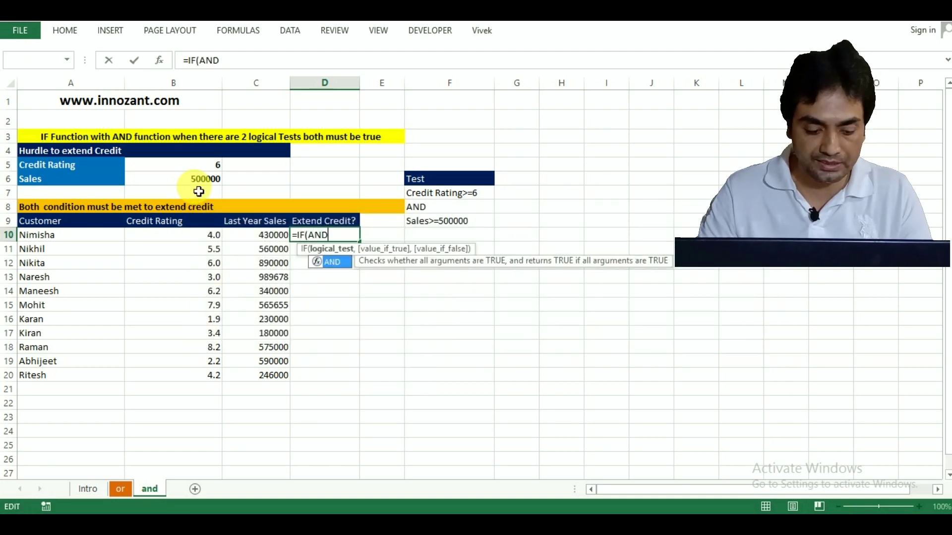
pyautogui.write('(')
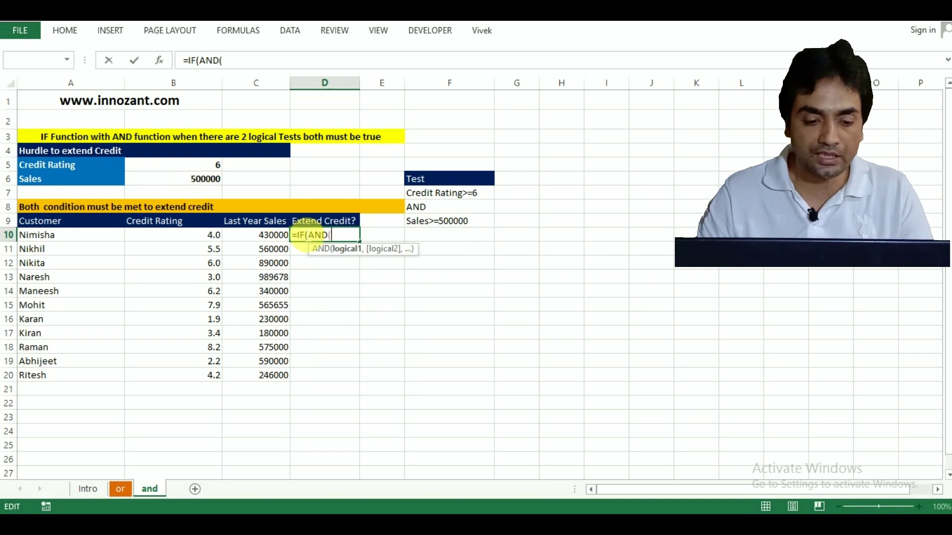
pyautogui.click(215, 239)
pyautogui.write('>=')
pyautogui.click(215, 170)
pyautogui.press('F4')
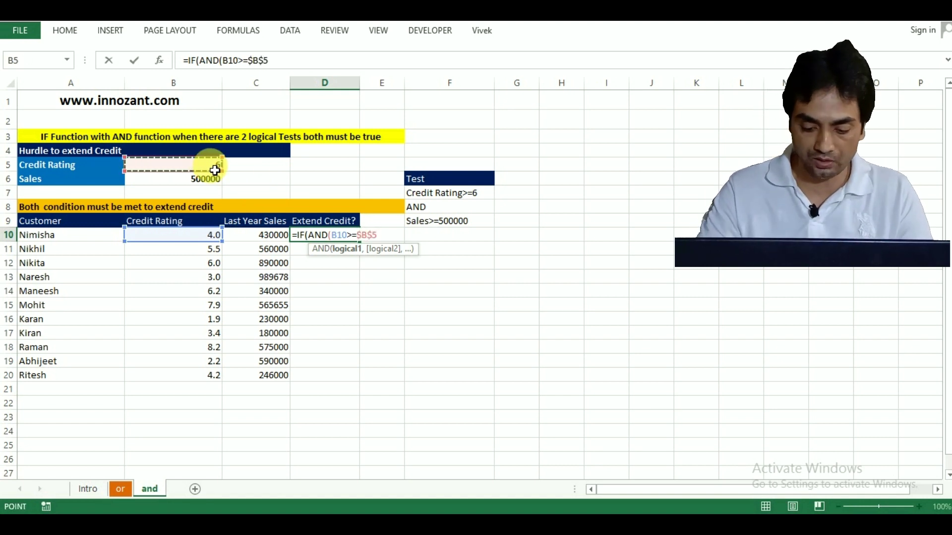
pyautogui.write(',')
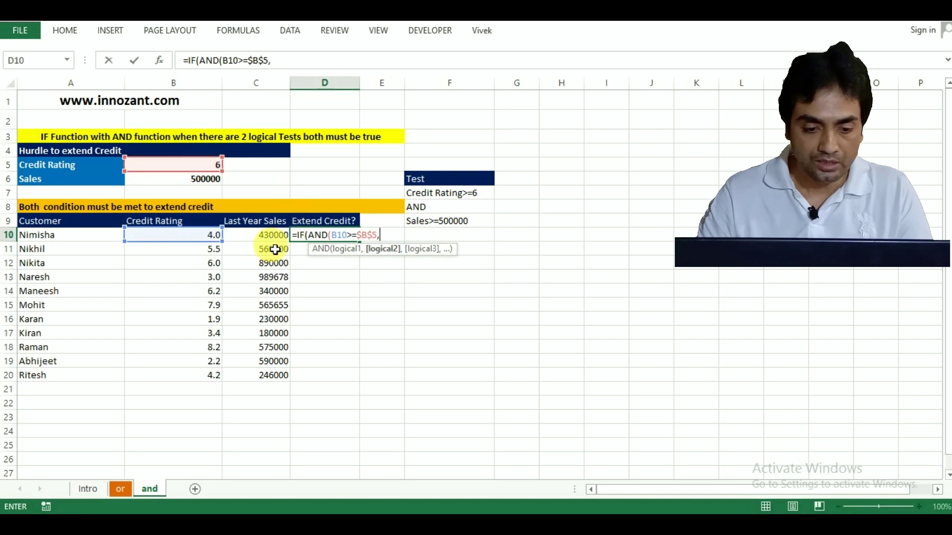
# Step: Add the sales test C10>=$B$6 and begin the Extend Credit / No Credit results
pyautogui.click(270, 237)
pyautogui.write('>=')
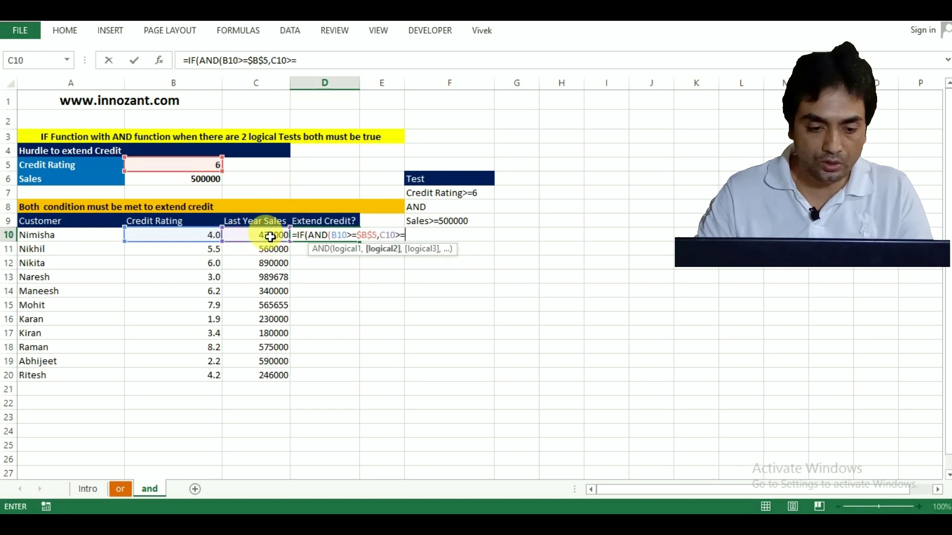
pyautogui.click(214, 182)
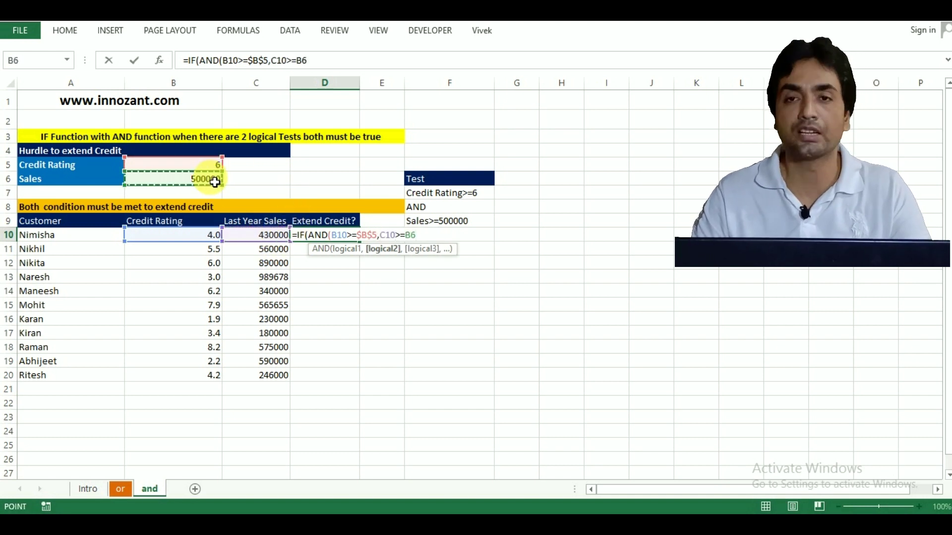
pyautogui.press('F4')
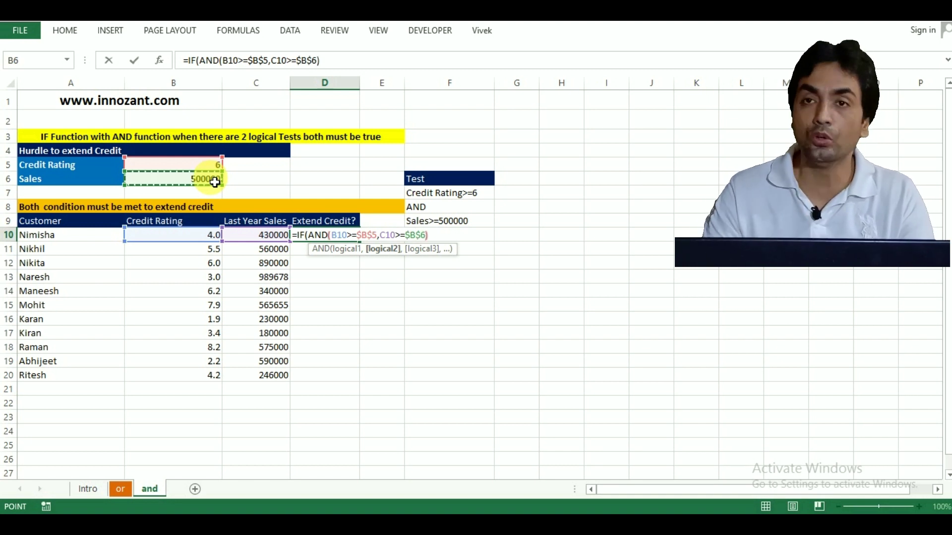
pyautogui.write('),"e')
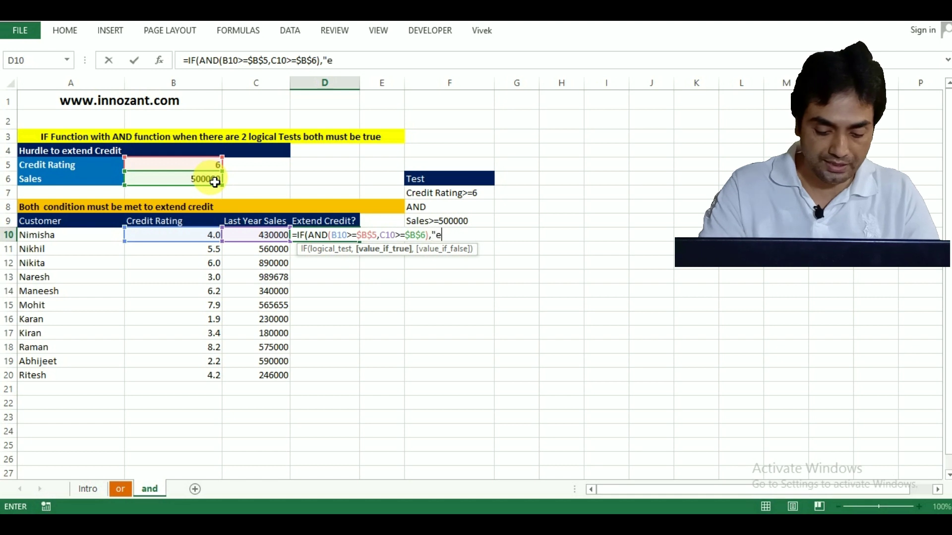
pyautogui.write('Extend Credit')
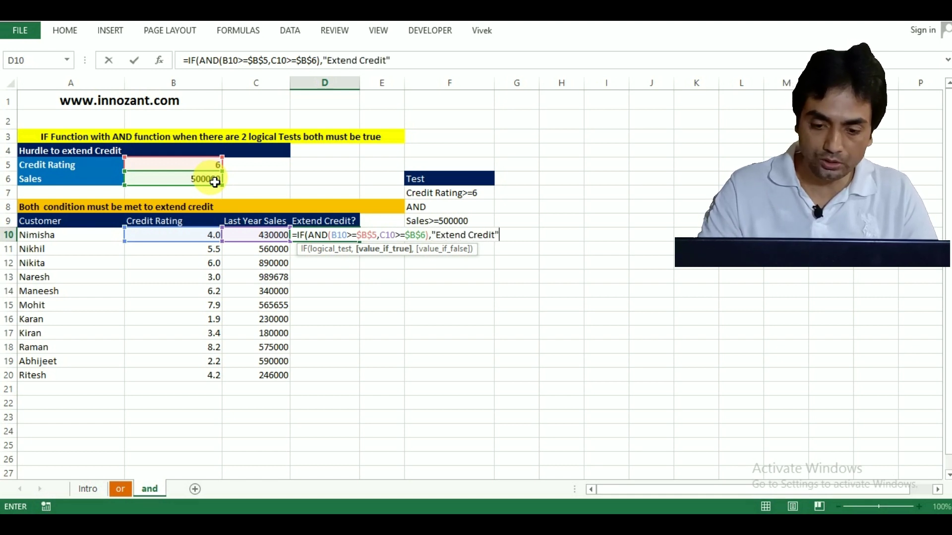
pyautogui.write(',"')
pyautogui.write('No Credit')
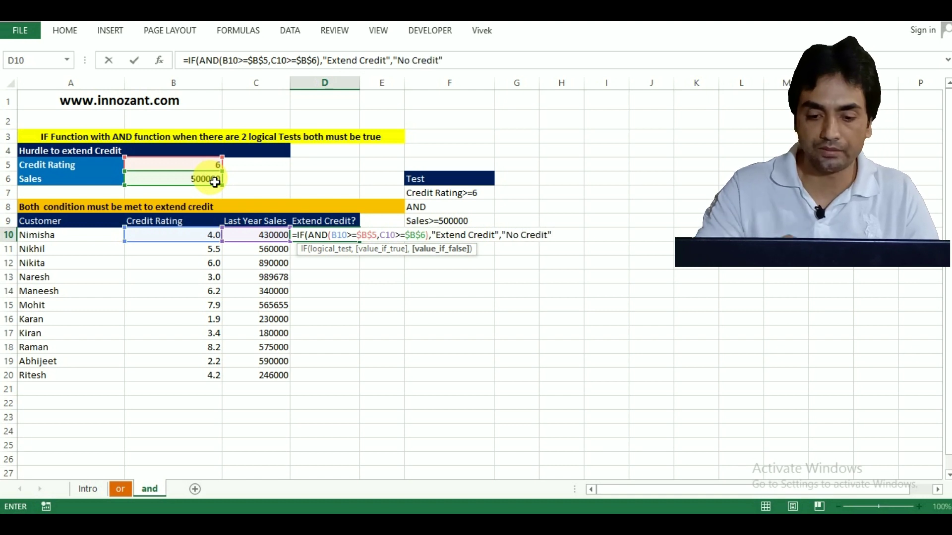
pyautogui.write(')')
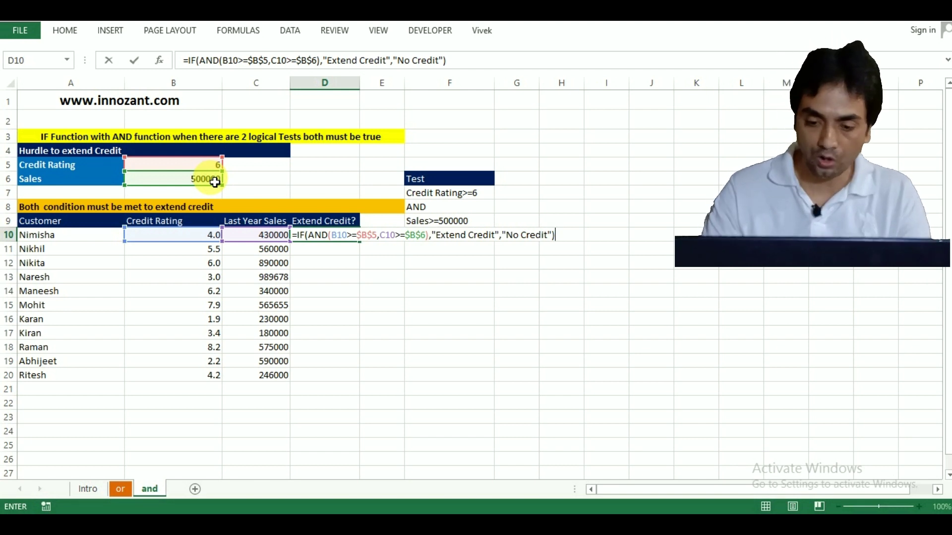
# Step: Commit the credit formula in D10 and fill it down through D20, giving three Extend Credit and eight No Credit
pyautogui.press('Return')
pyautogui.press('Up')
pyautogui.hotkey('shift', 'Down')
pyautogui.hotkey('shift', 'Down')
pyautogui.hotkey('shift', 'Down')
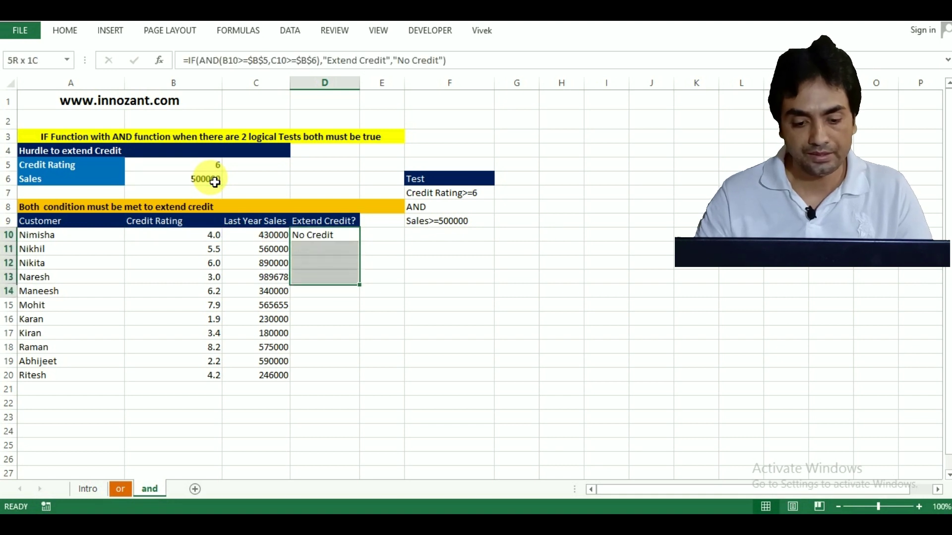
pyautogui.hotkey('shift', 'Down')
pyautogui.hotkey('shift', 'Down')
pyautogui.hotkey('shift', 'Down')
pyautogui.hotkey('shift', 'Down')
pyautogui.hotkey('shift', 'Down')
pyautogui.hotkey('shift', 'Down')
pyautogui.hotkey('ctrl', 'd')
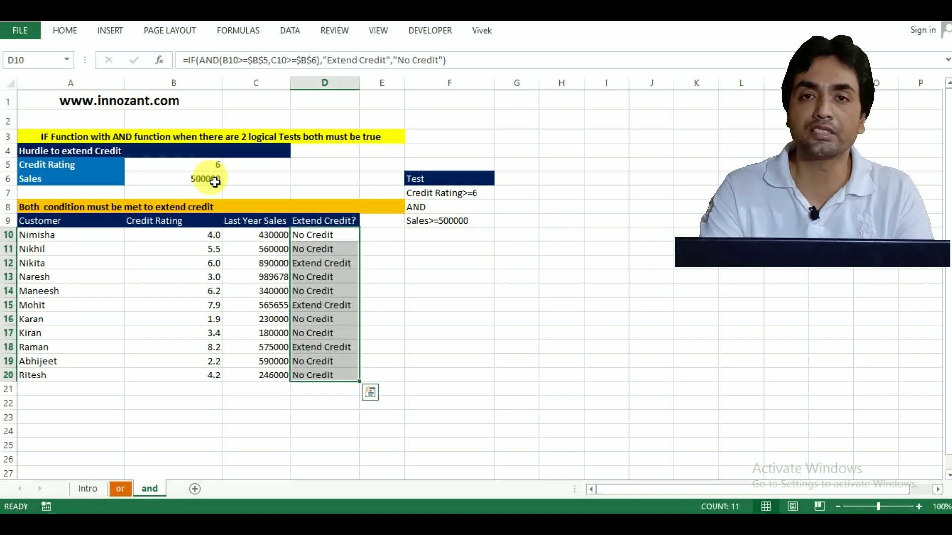